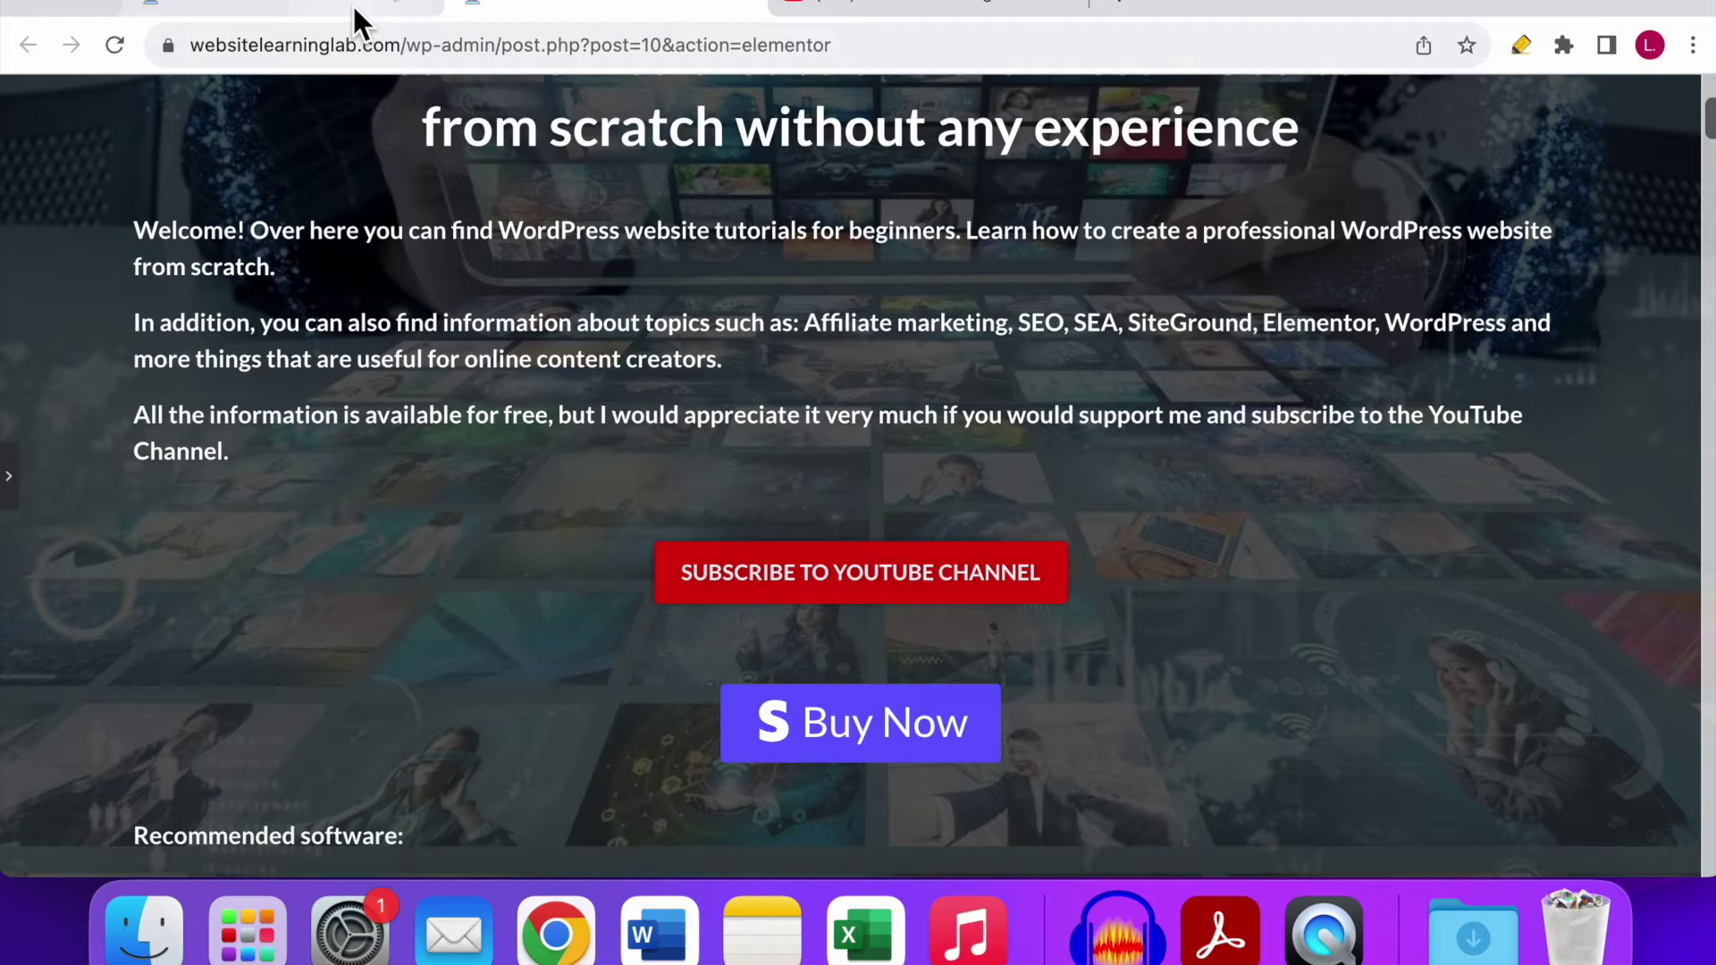
Step: Leave the Elementor-edited Home page with its Buy Now button for the WordPress Dashboard tab
left_click(284, 7)
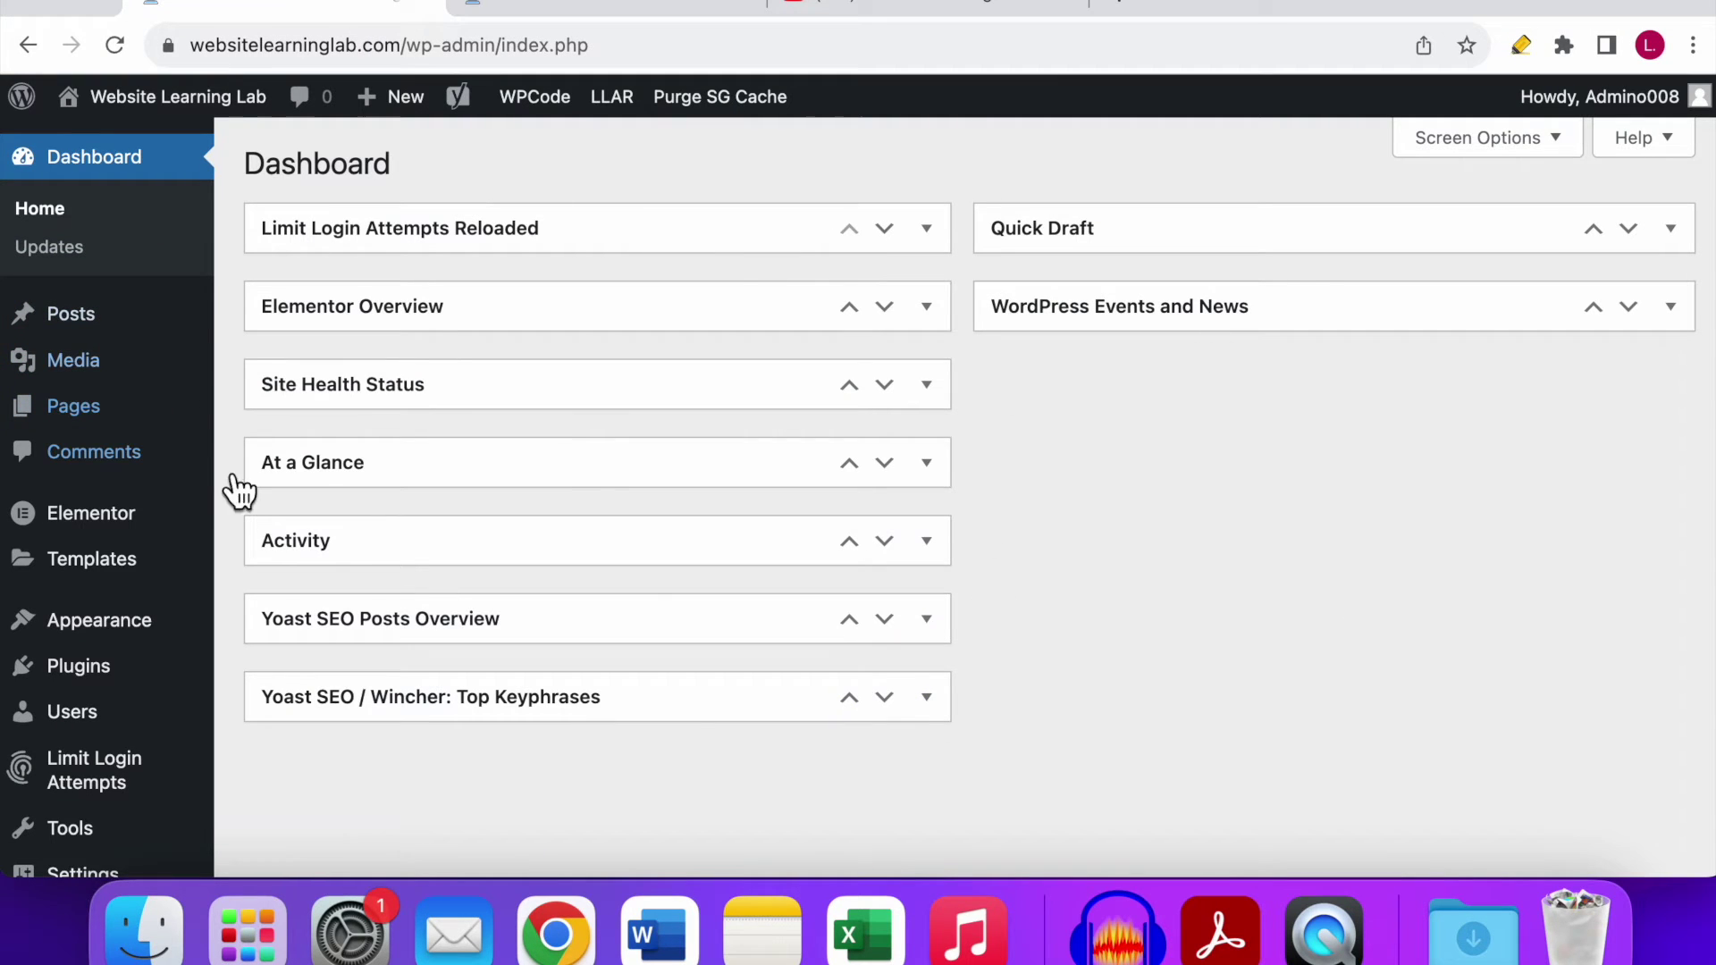
Step: Check the Installed Plugins list for Elementor and Elementor Pro
scroll(39, 575, "down", 3)
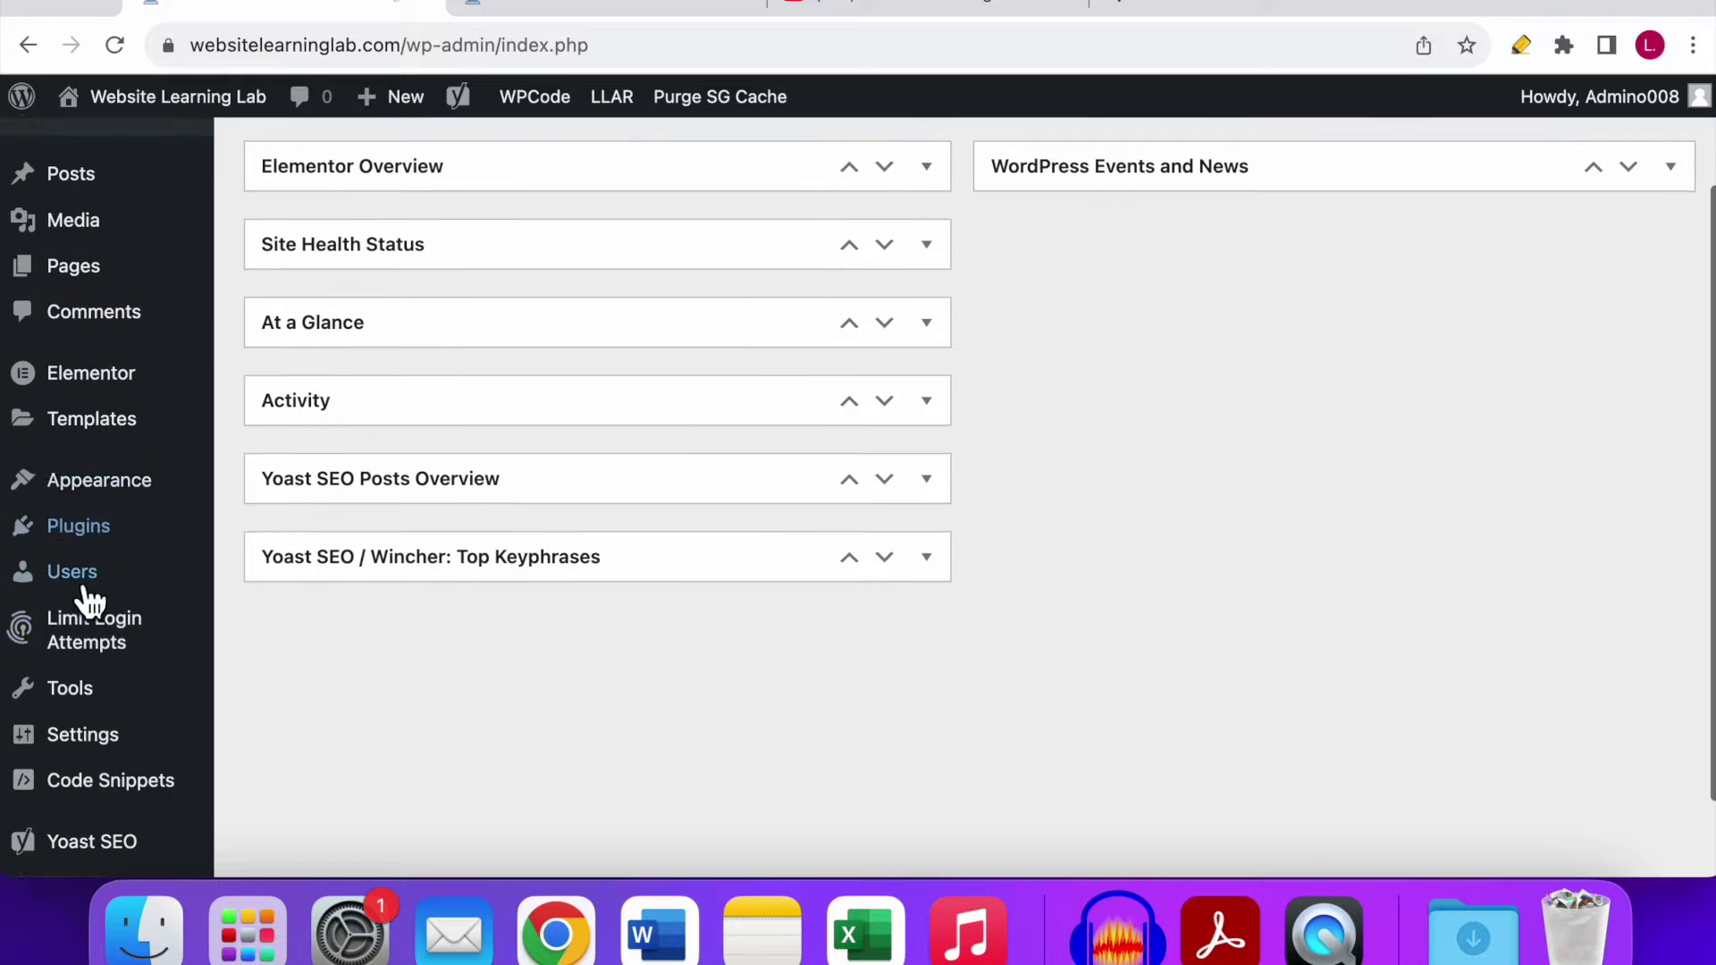
left_click(100, 524)
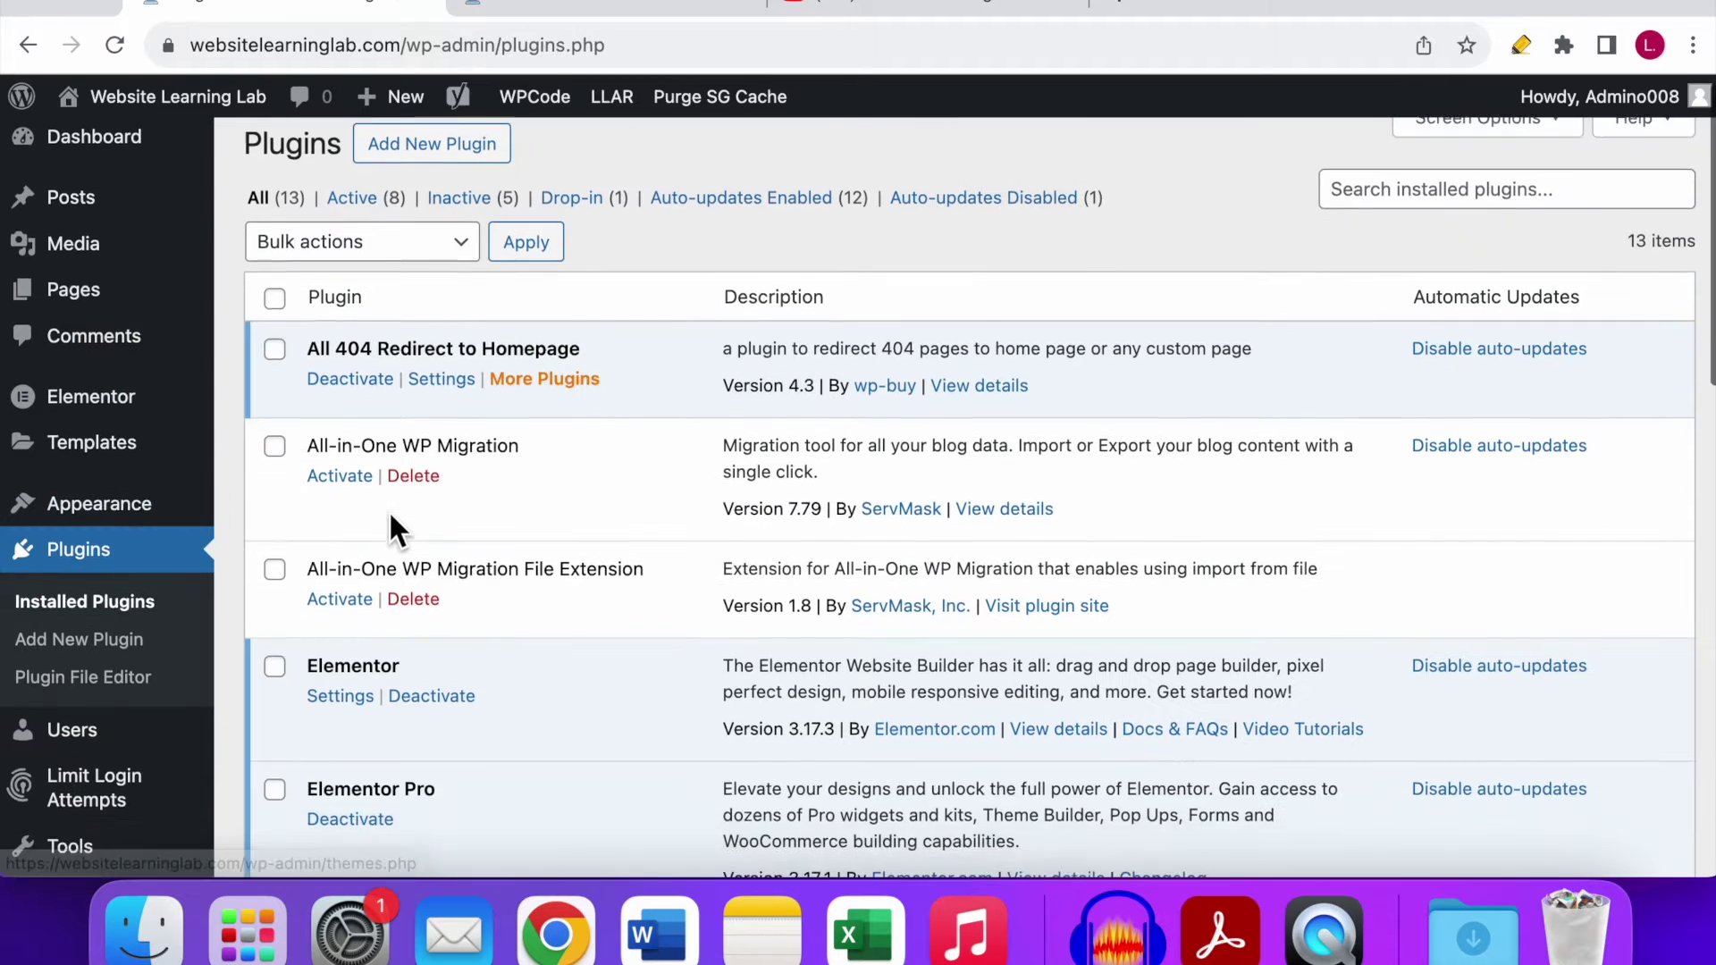
scroll(388, 509, "down", 5)
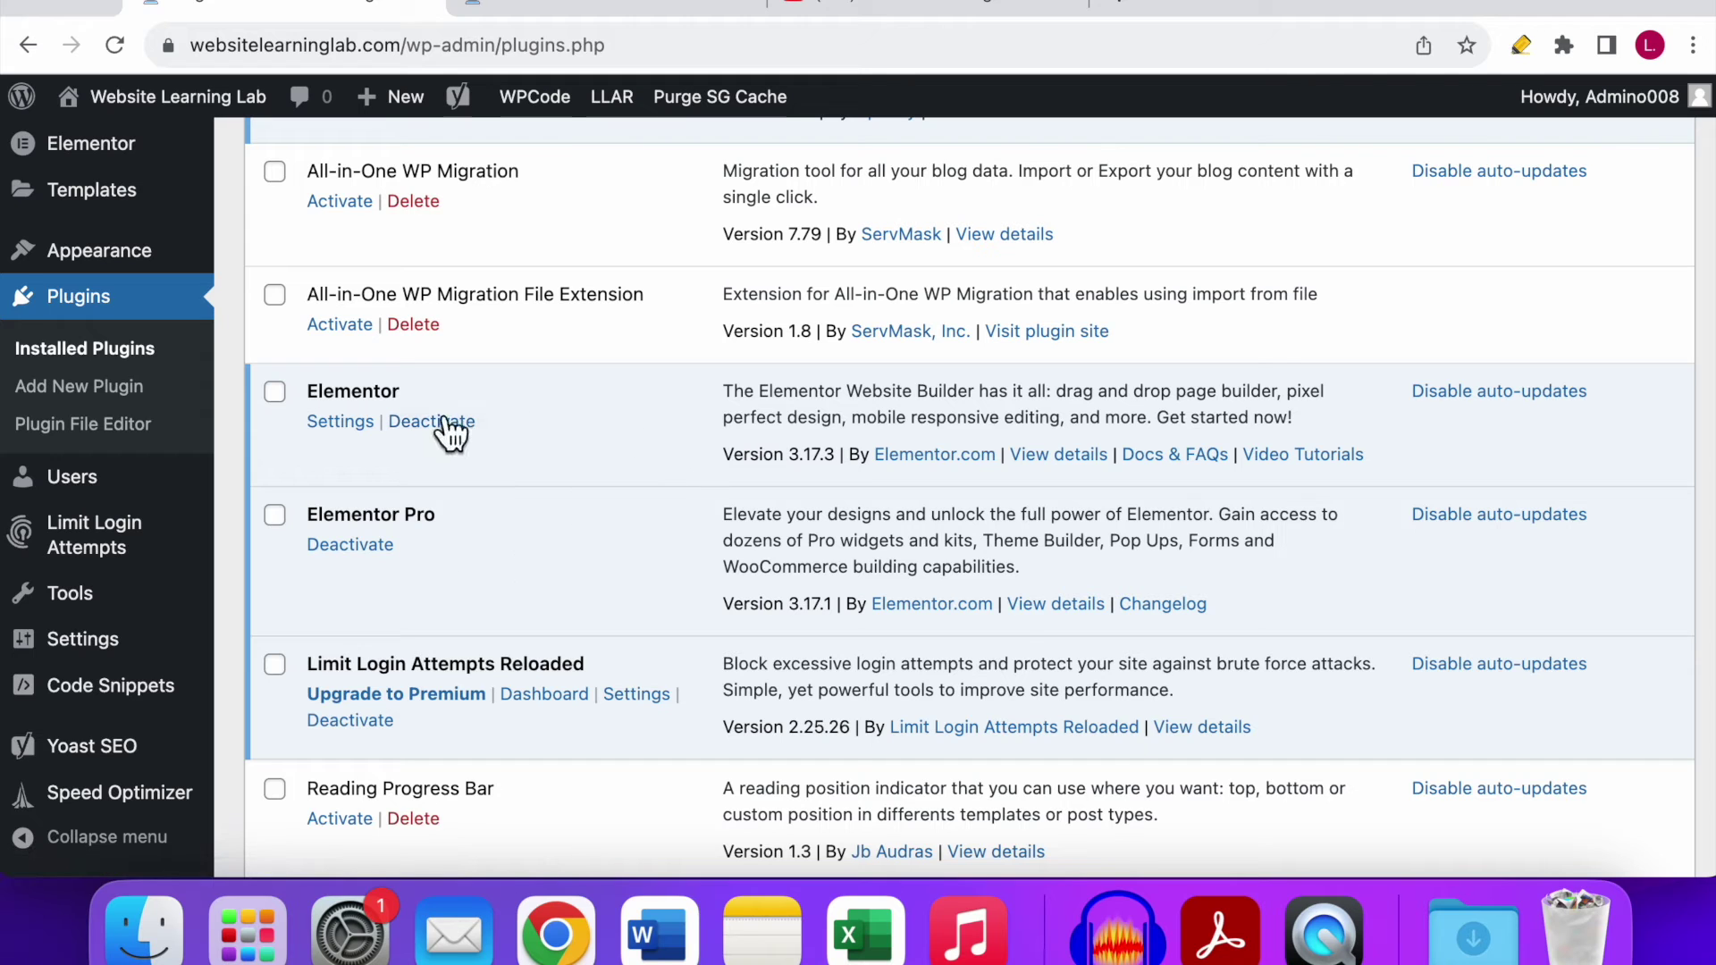
left_click_drag(400, 391, 306, 391)
scroll(475, 393, "up", 3)
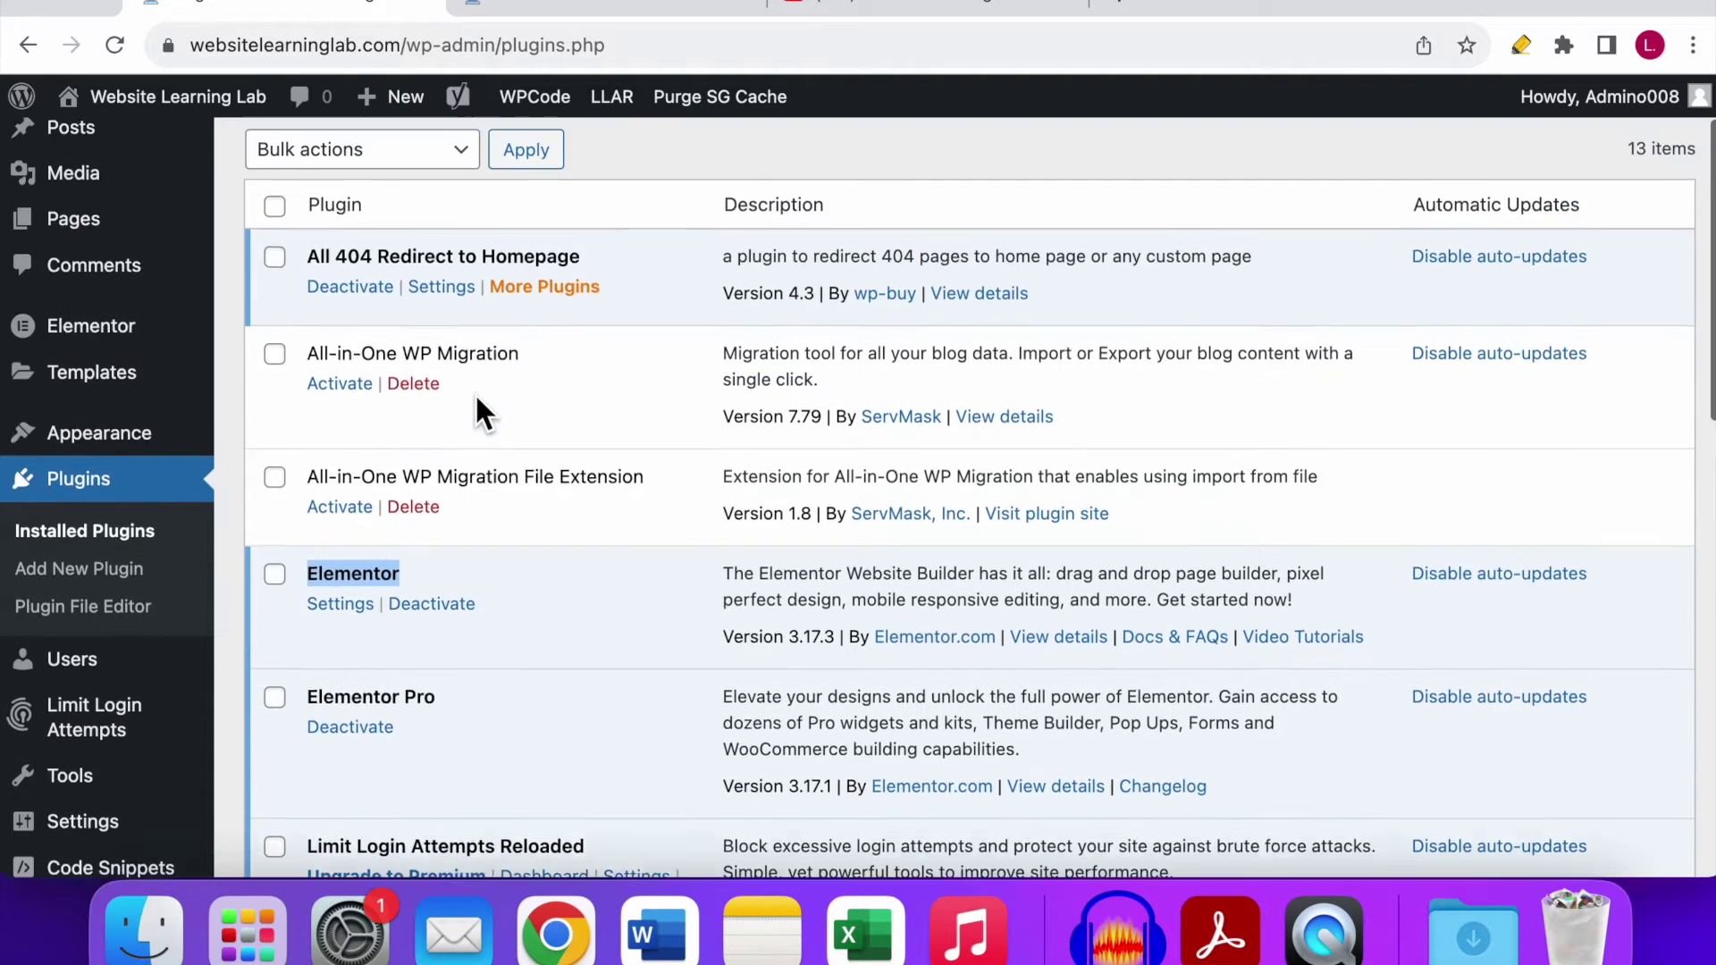
scroll(475, 393, "up", 2)
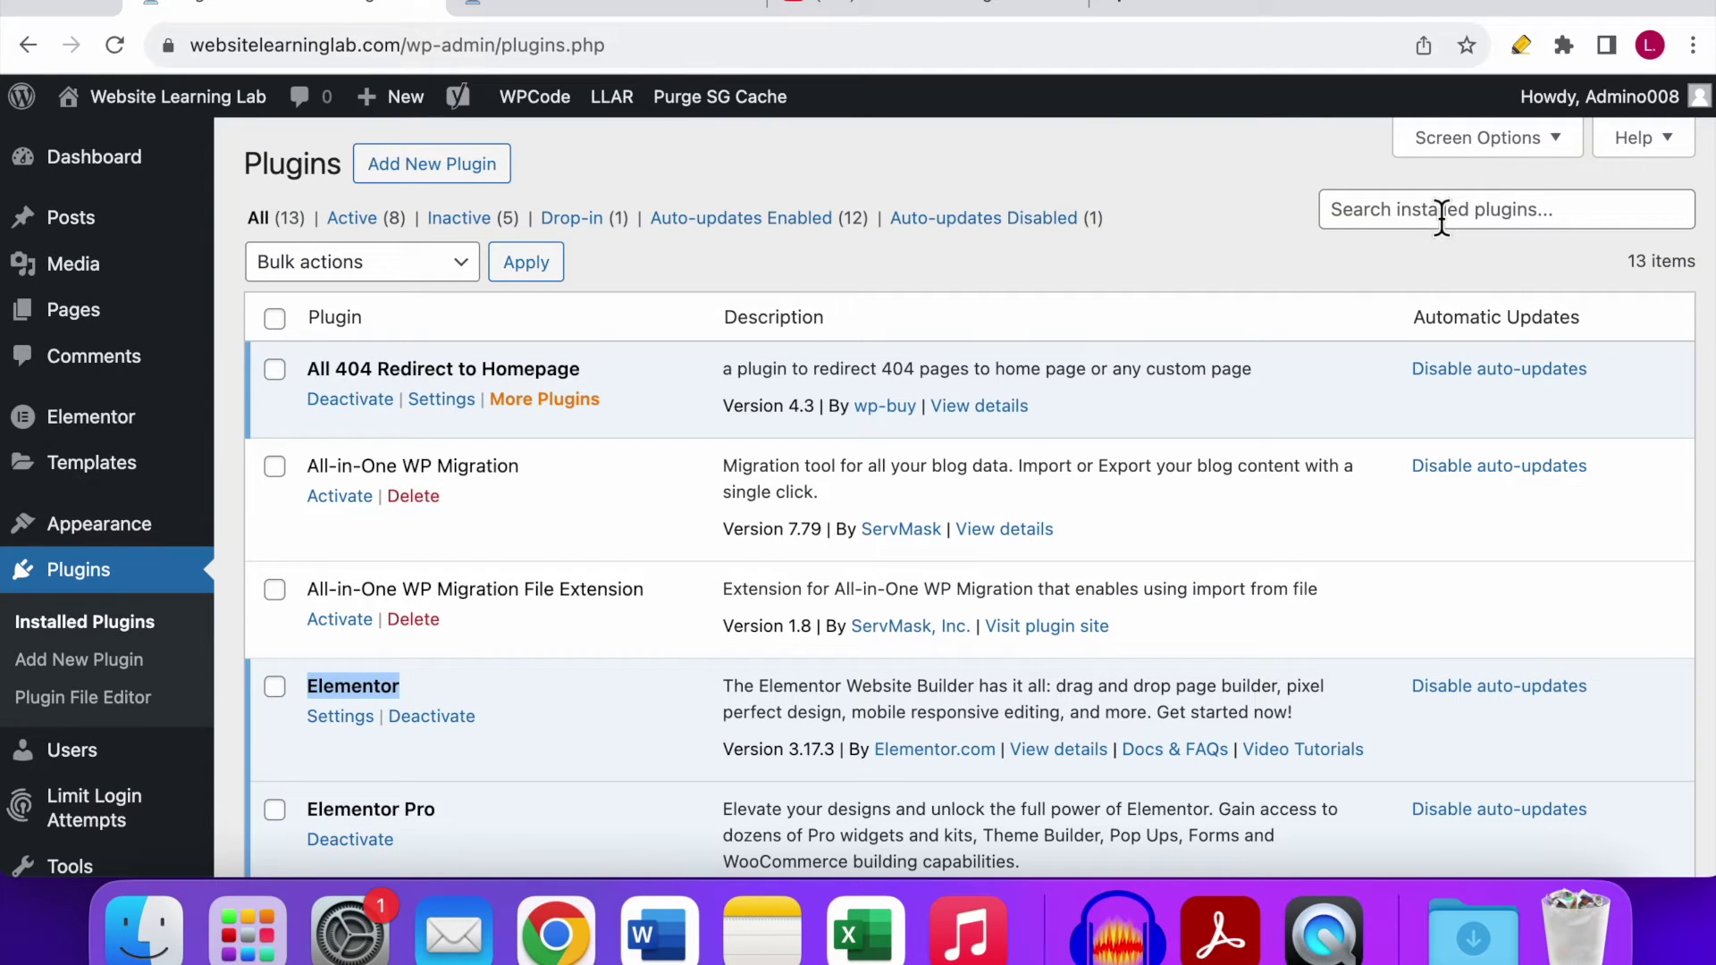
scroll(514, 420, "down", 5)
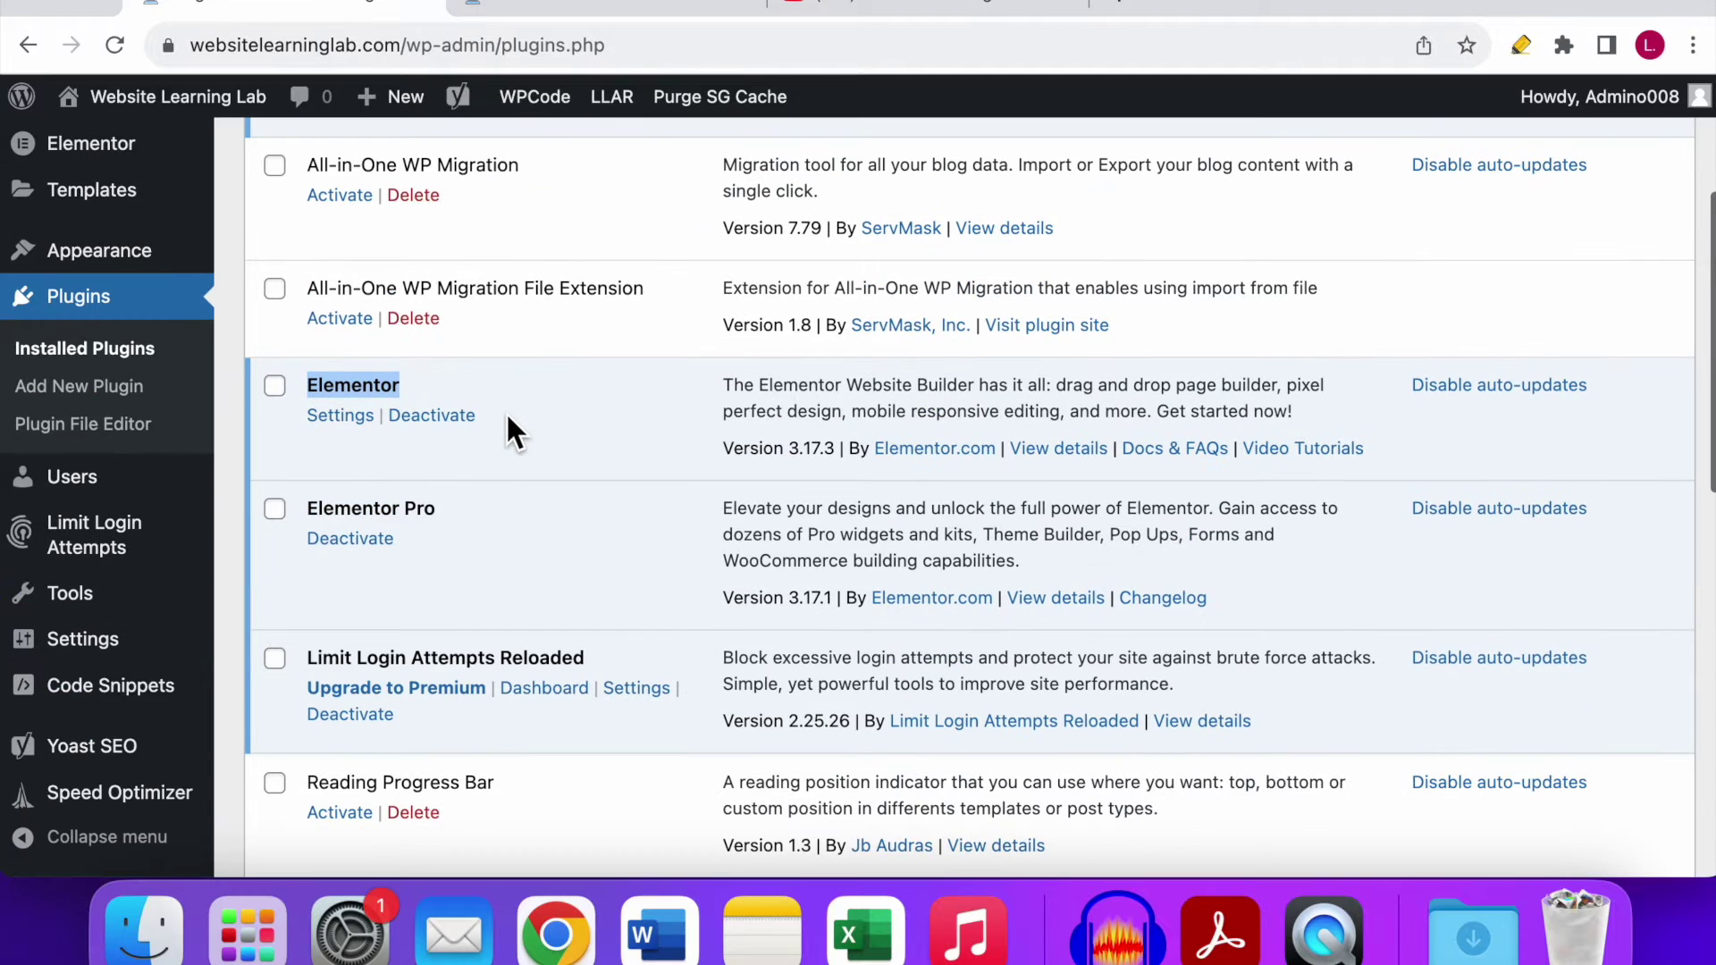
scroll(452, 464, "down", 1)
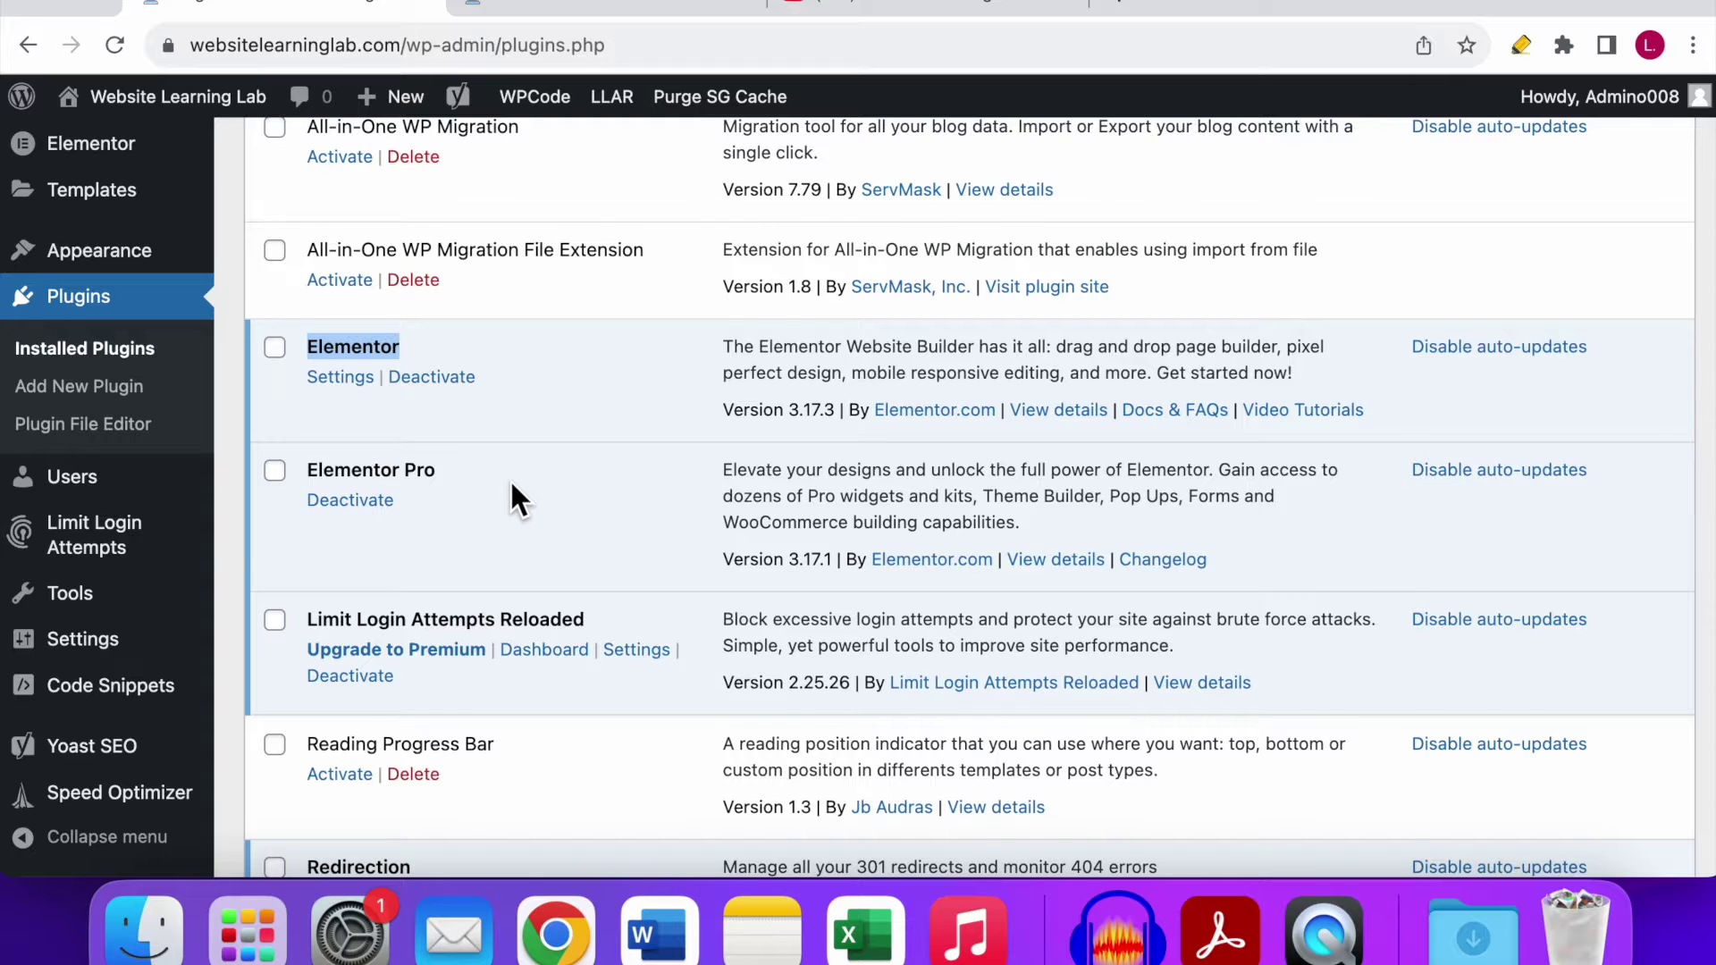
scroll(536, 436, "up", 1)
scroll(536, 437, "up", 5)
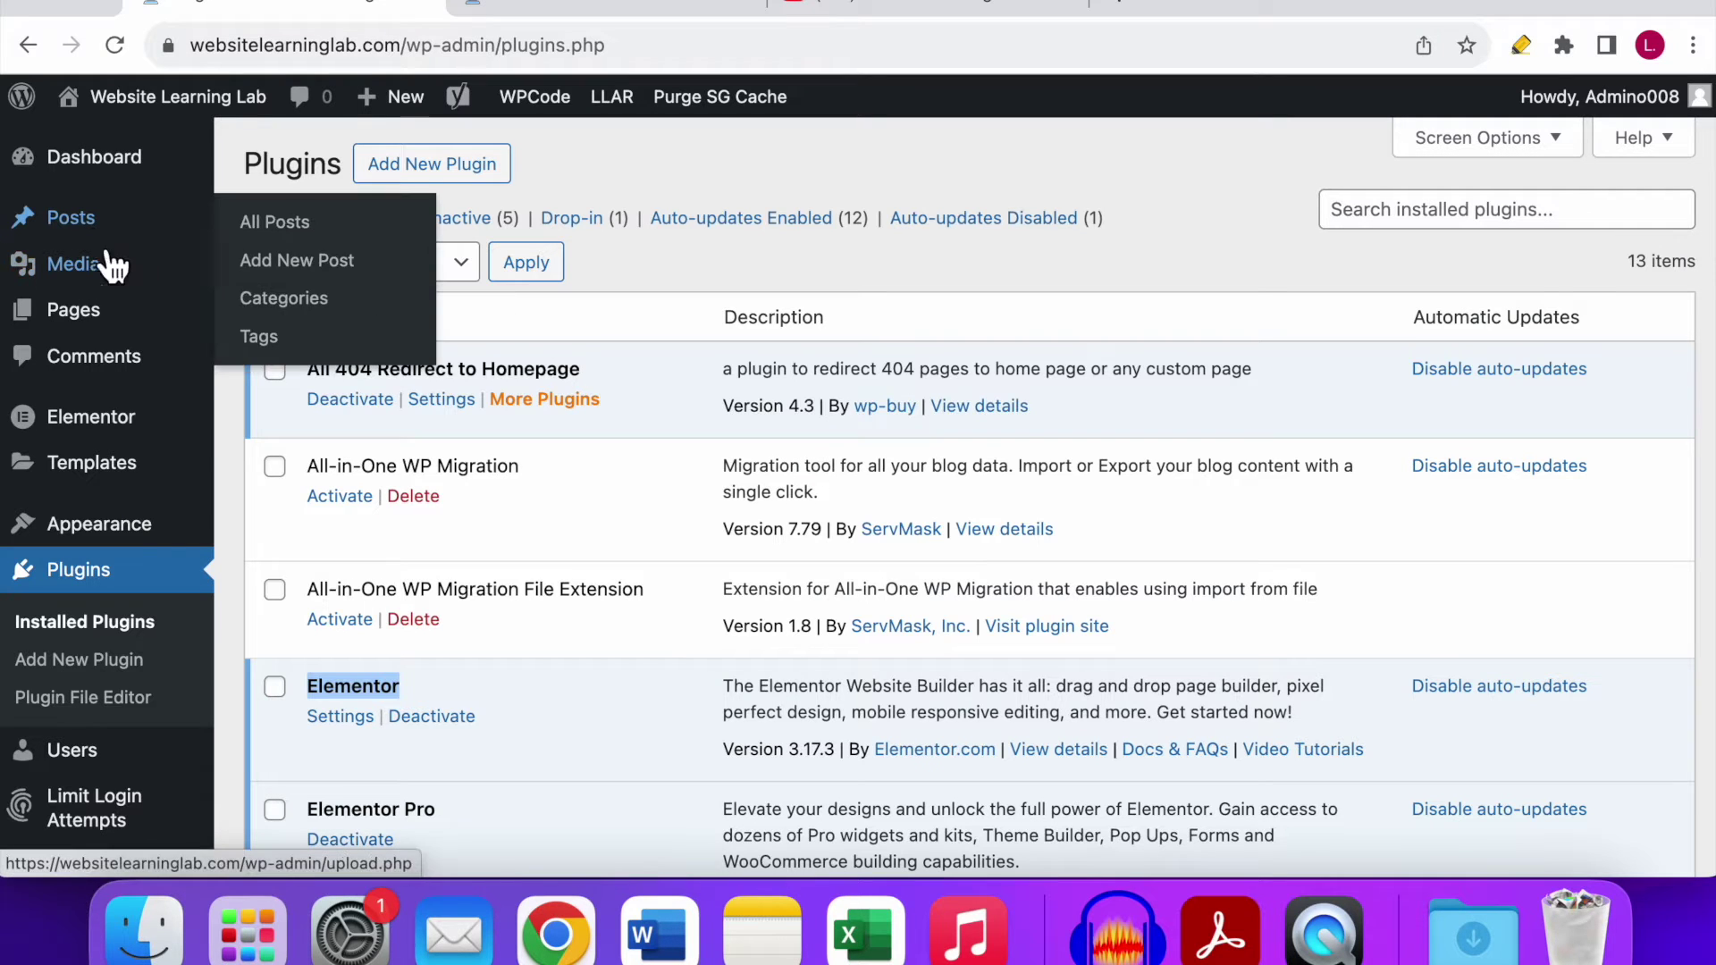
Step: Return to the Elementor editor tab showing the Home page
mouse_move(92, 318)
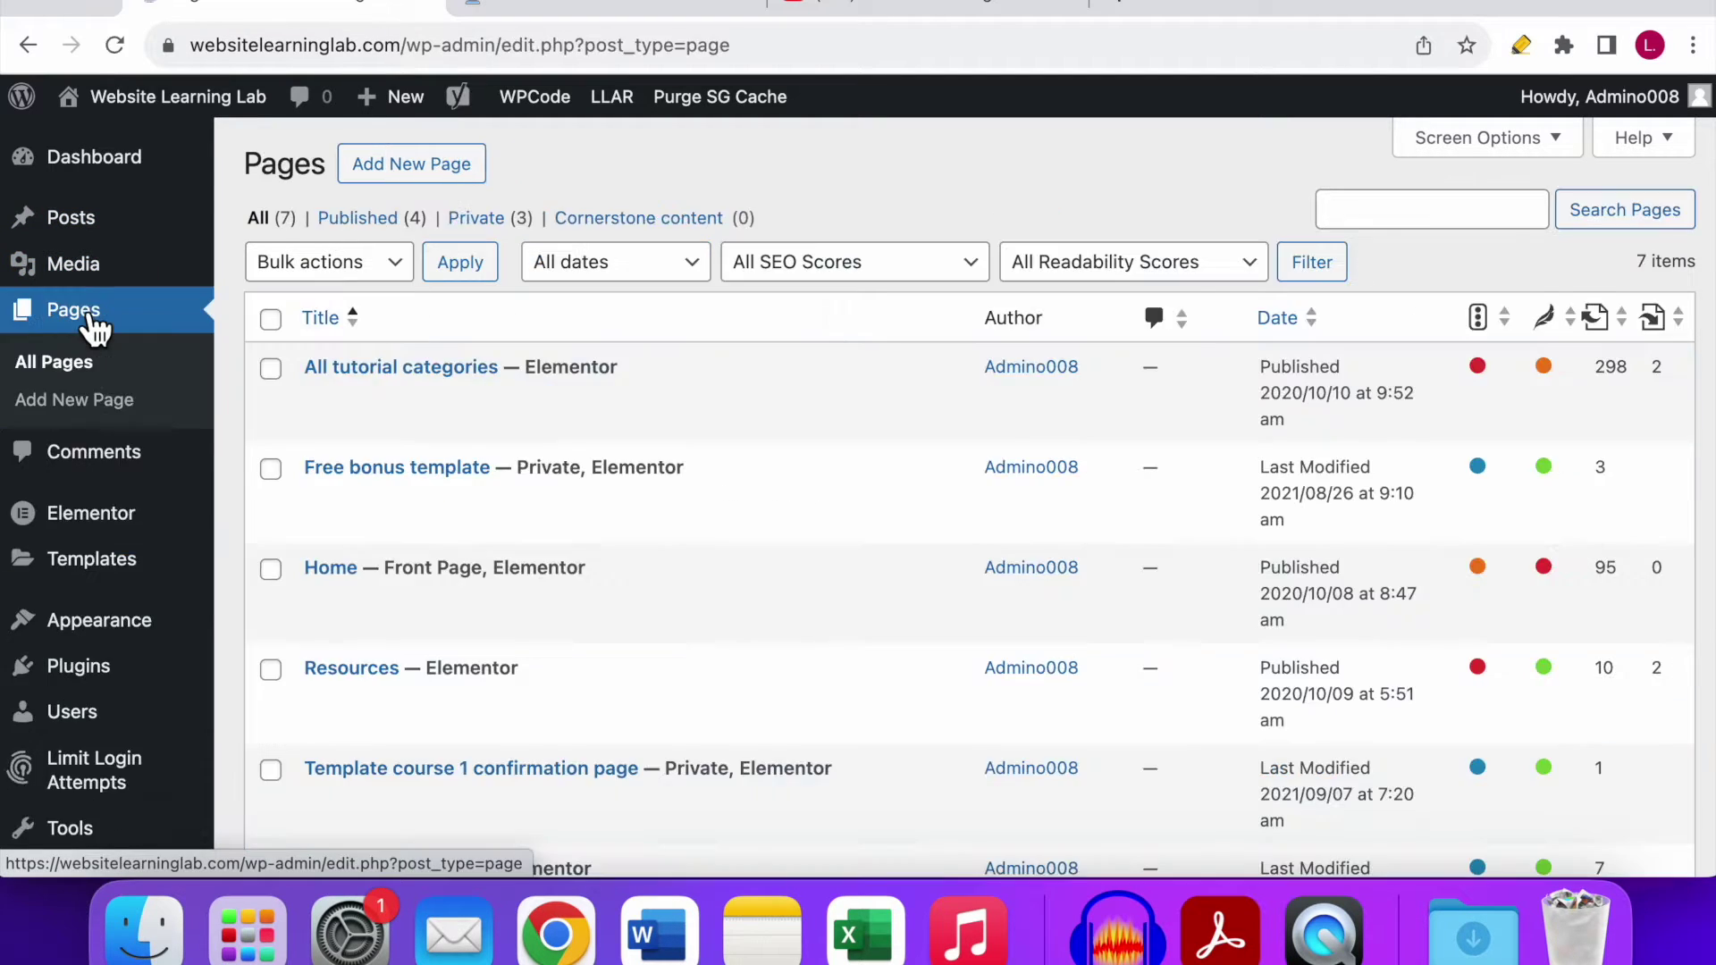
scroll(459, 420, "down", 1)
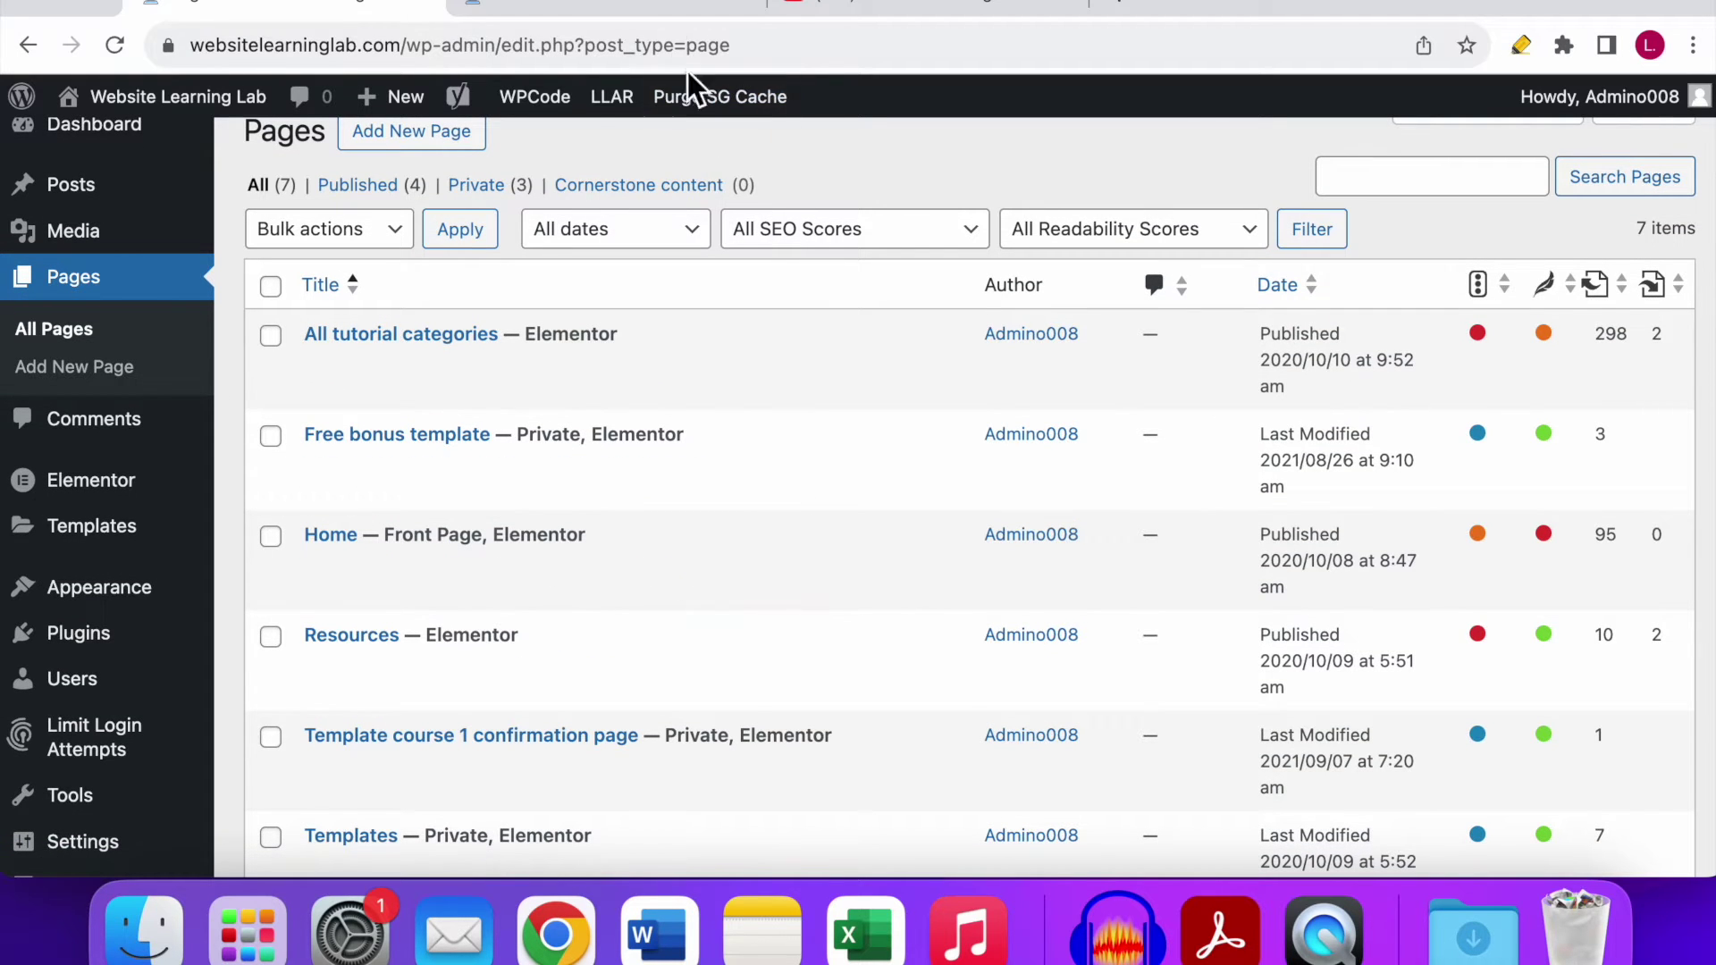
left_click(668, 9)
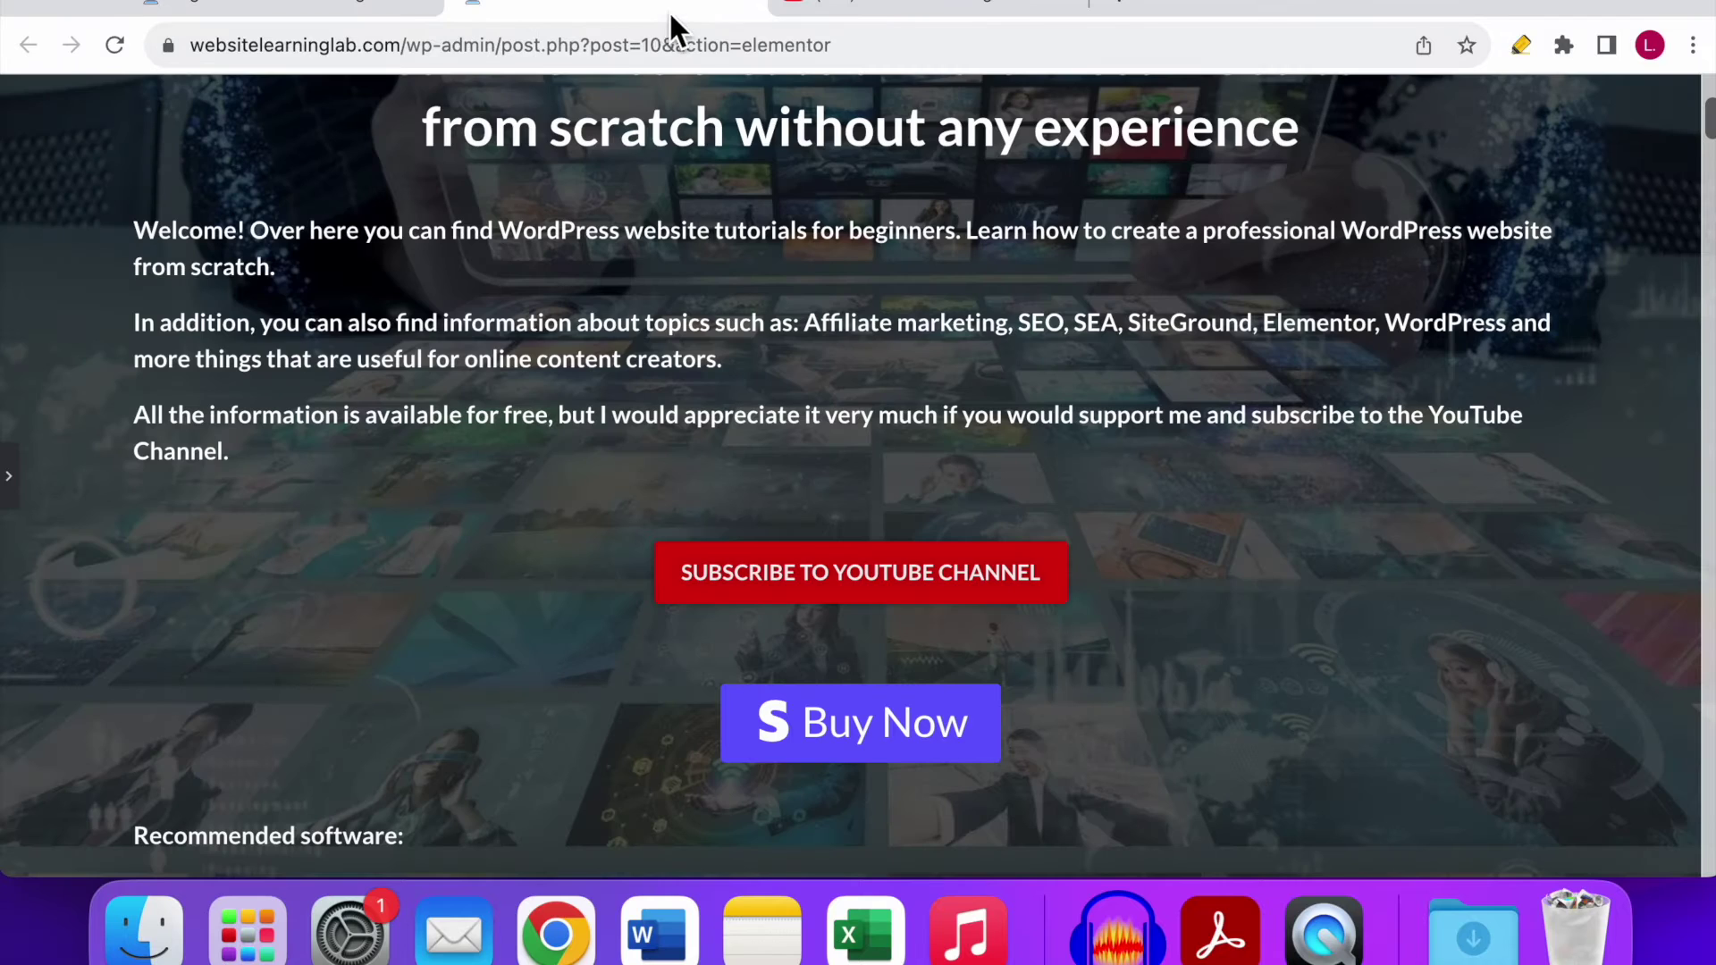
Step: Delete the old Buy Now Stripe button from the Home page, keeping the Subscribe button
left_click(11, 482)
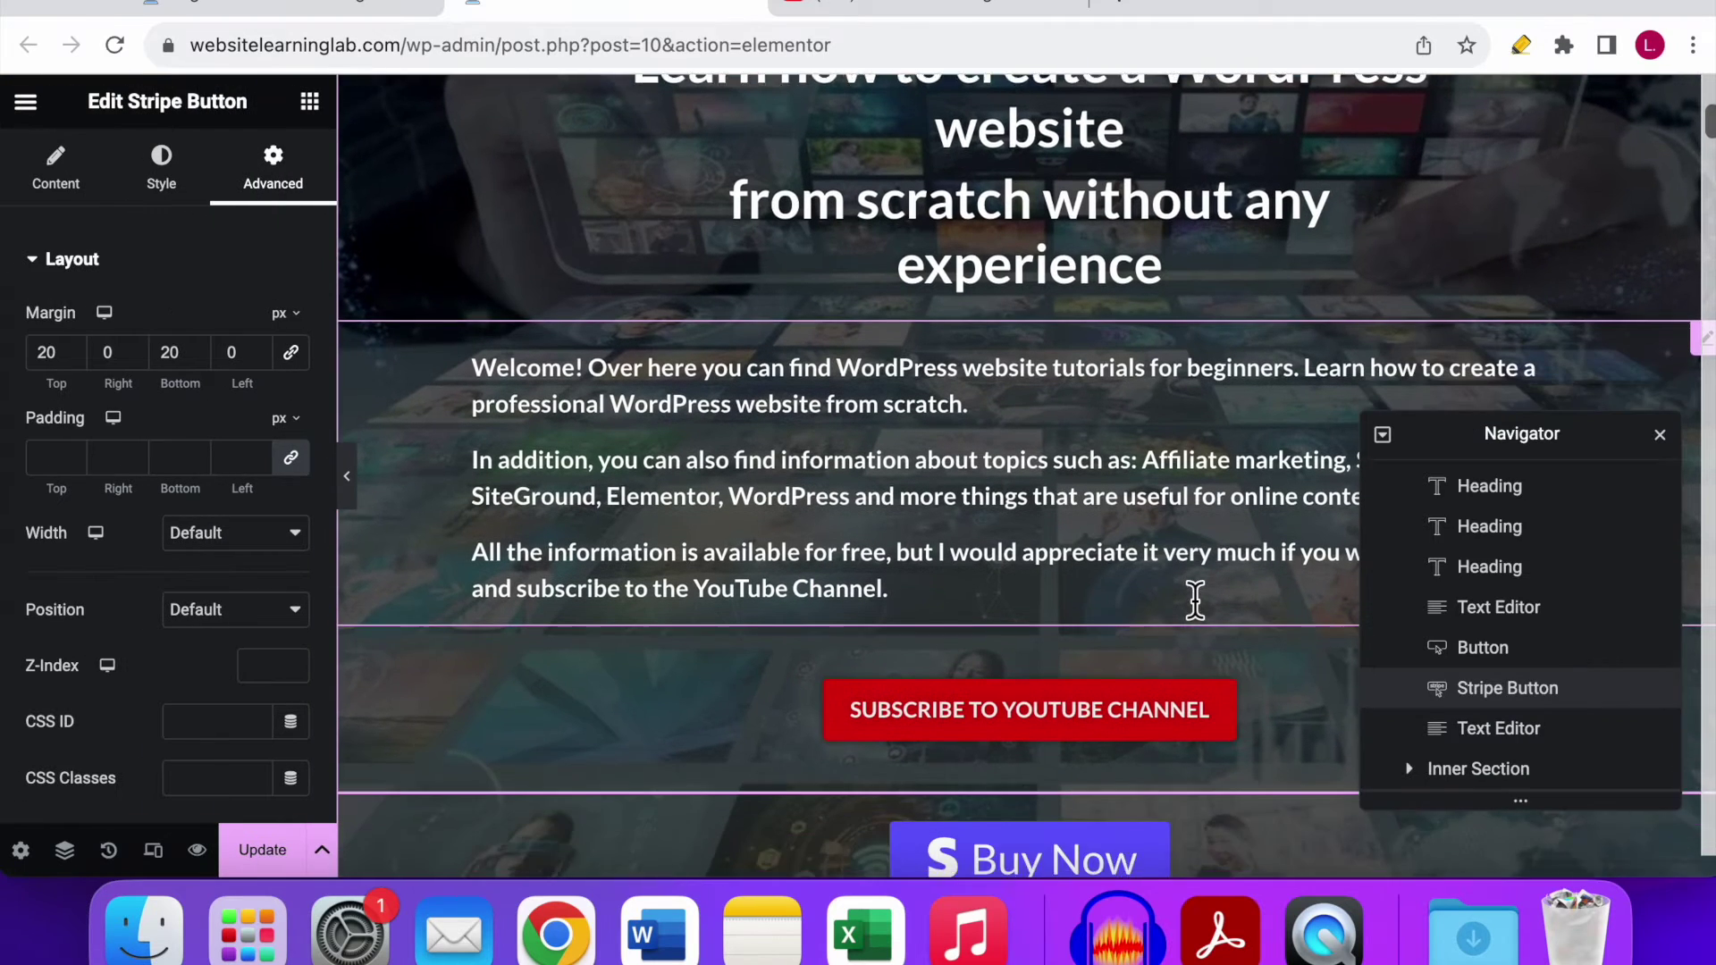
scroll(1162, 626, "down", 3)
right_click(1085, 690)
left_click(1162, 849)
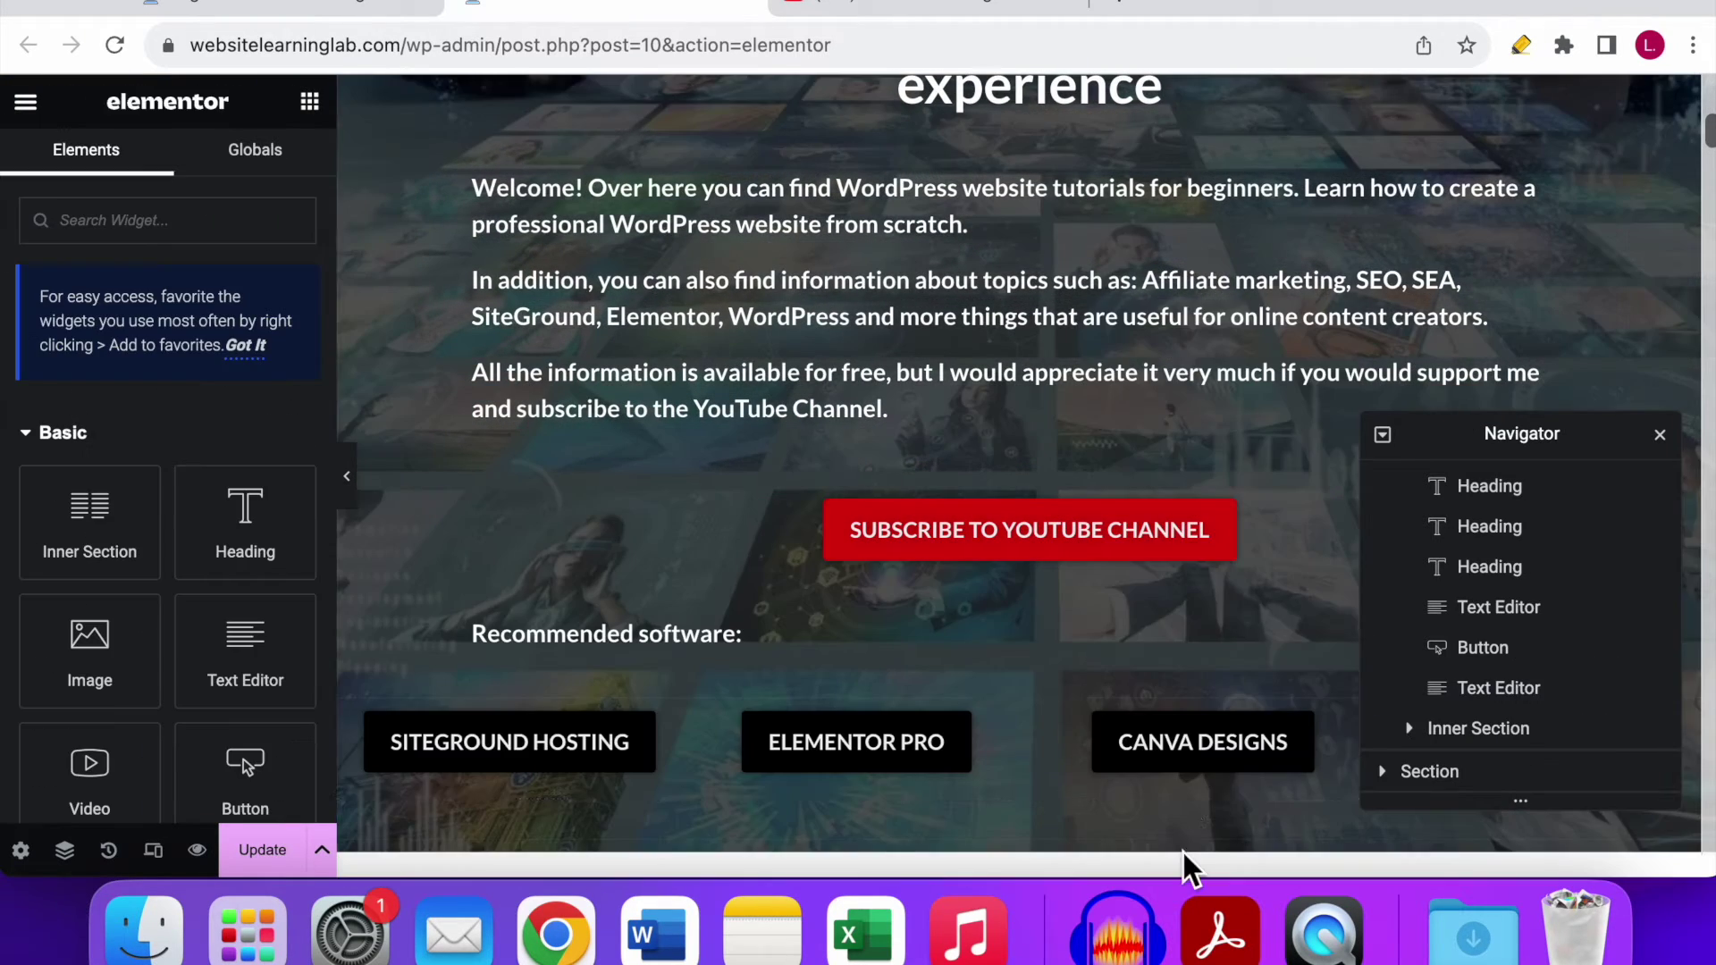
scroll(1108, 724, "up", 5)
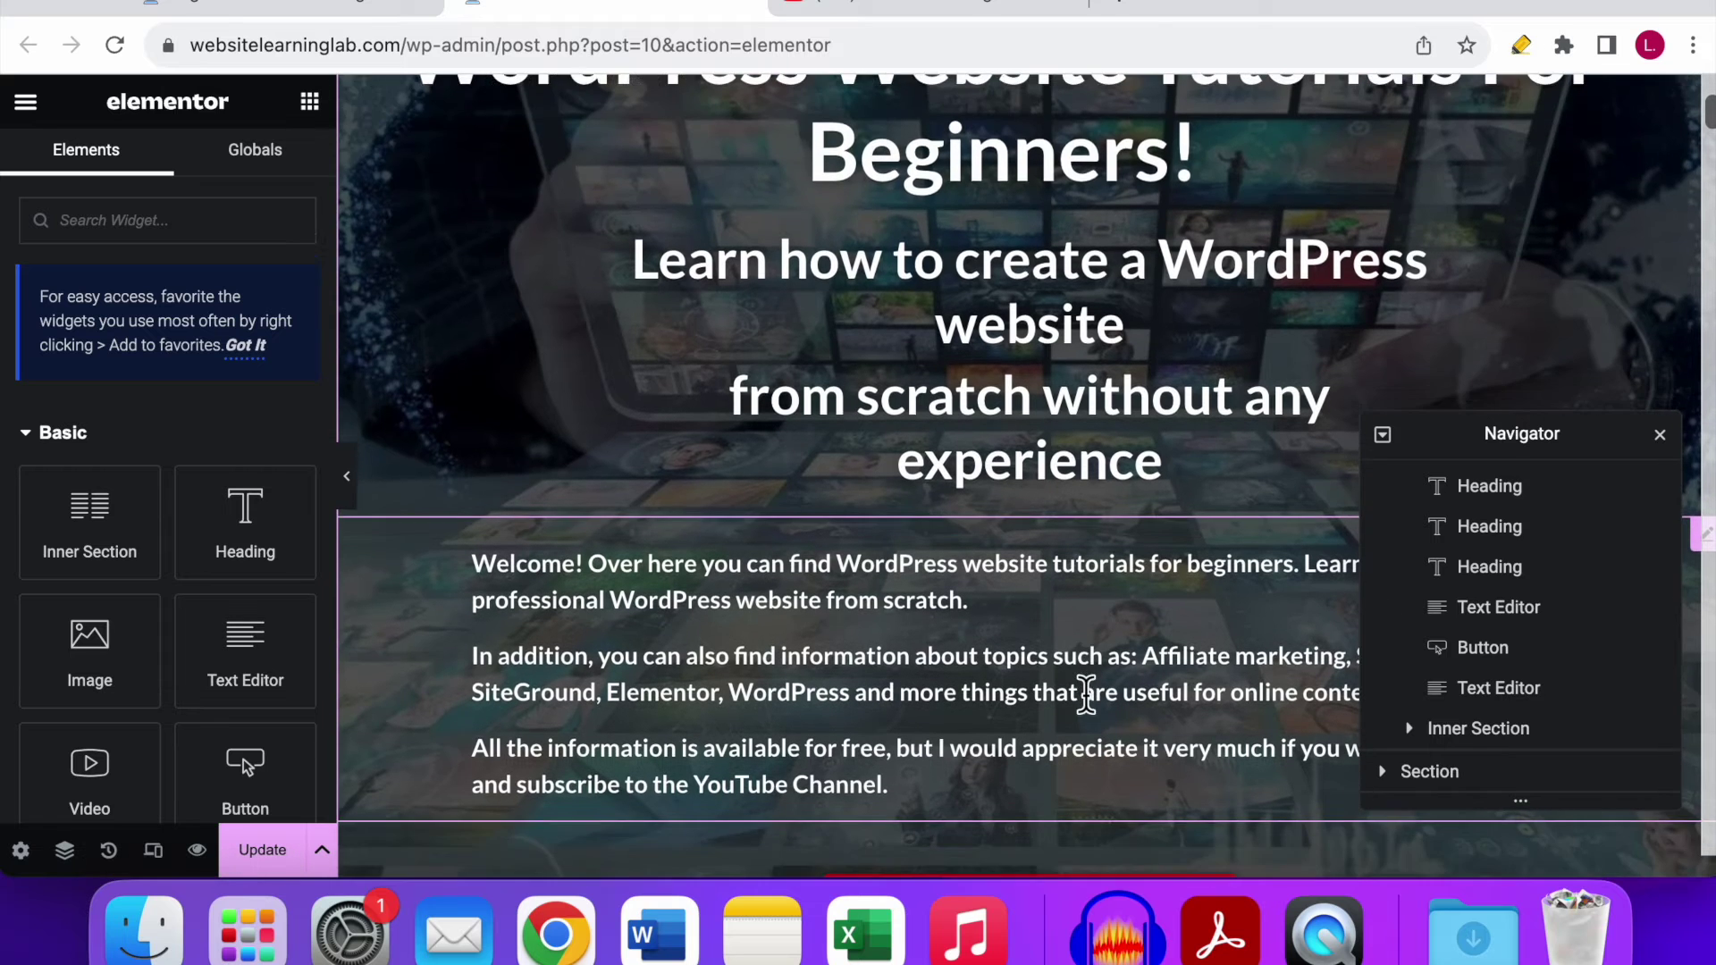
scroll(1086, 693, "down", 3)
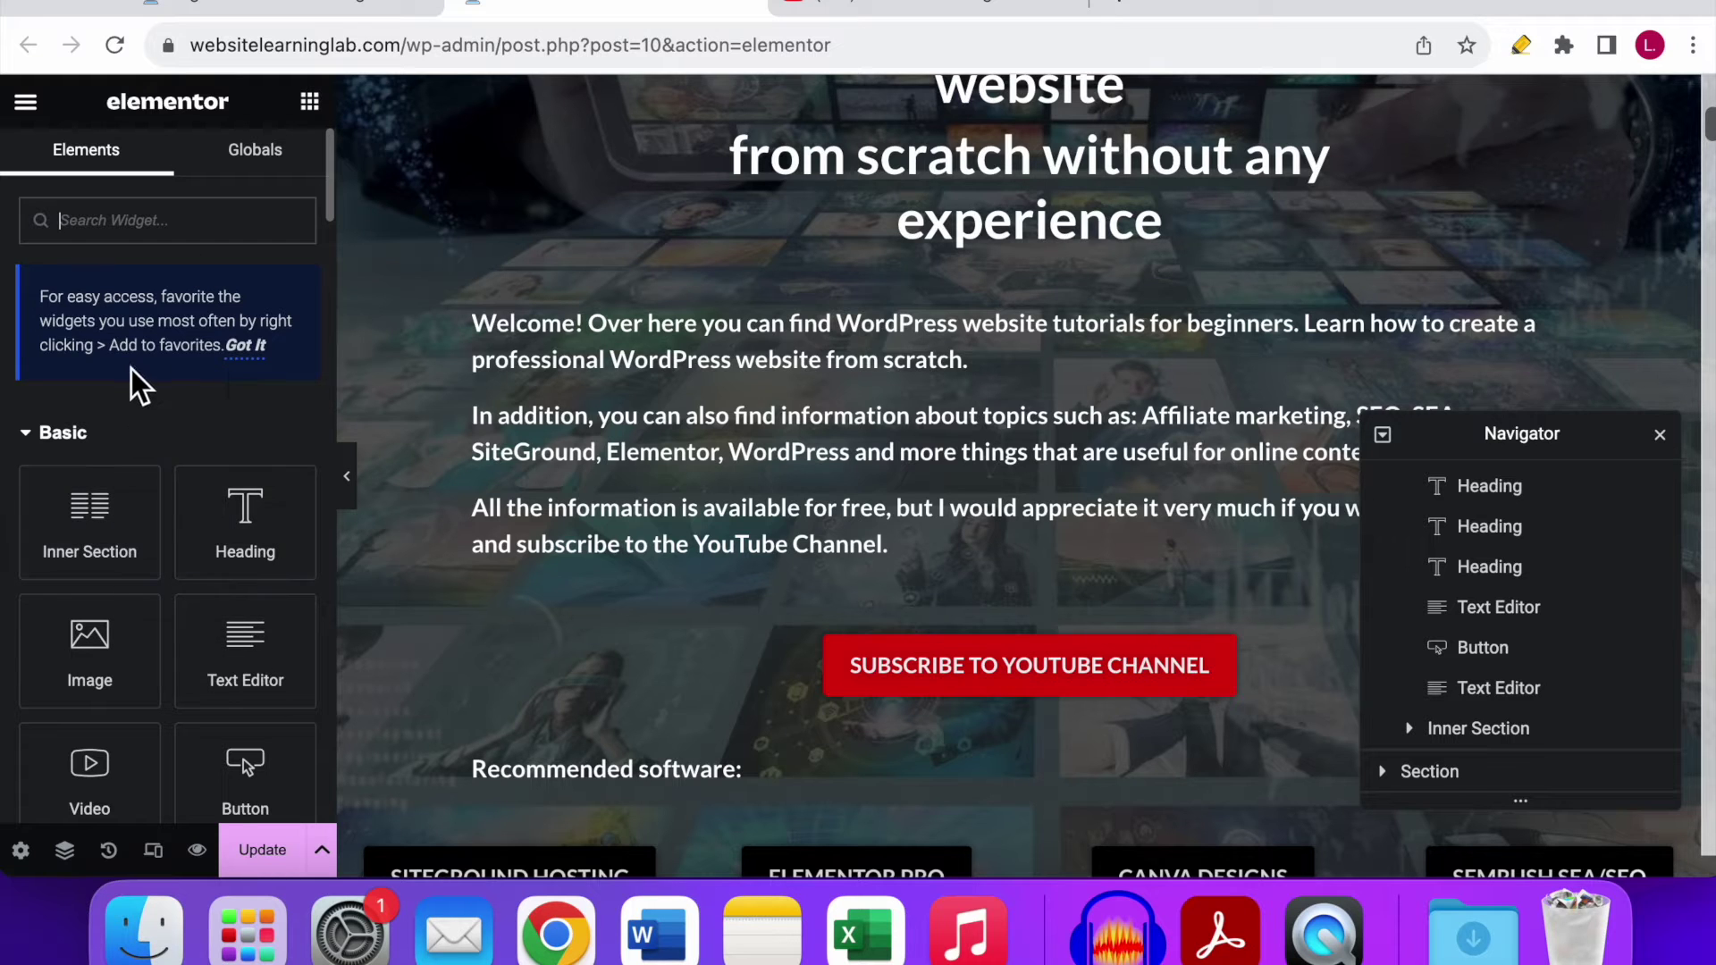
Step: Drag the Pro Stripe Button widget onto the canvas between Subscribe and Recommended software
scroll(166, 491, "down", 3)
scroll(176, 508, "down", 10)
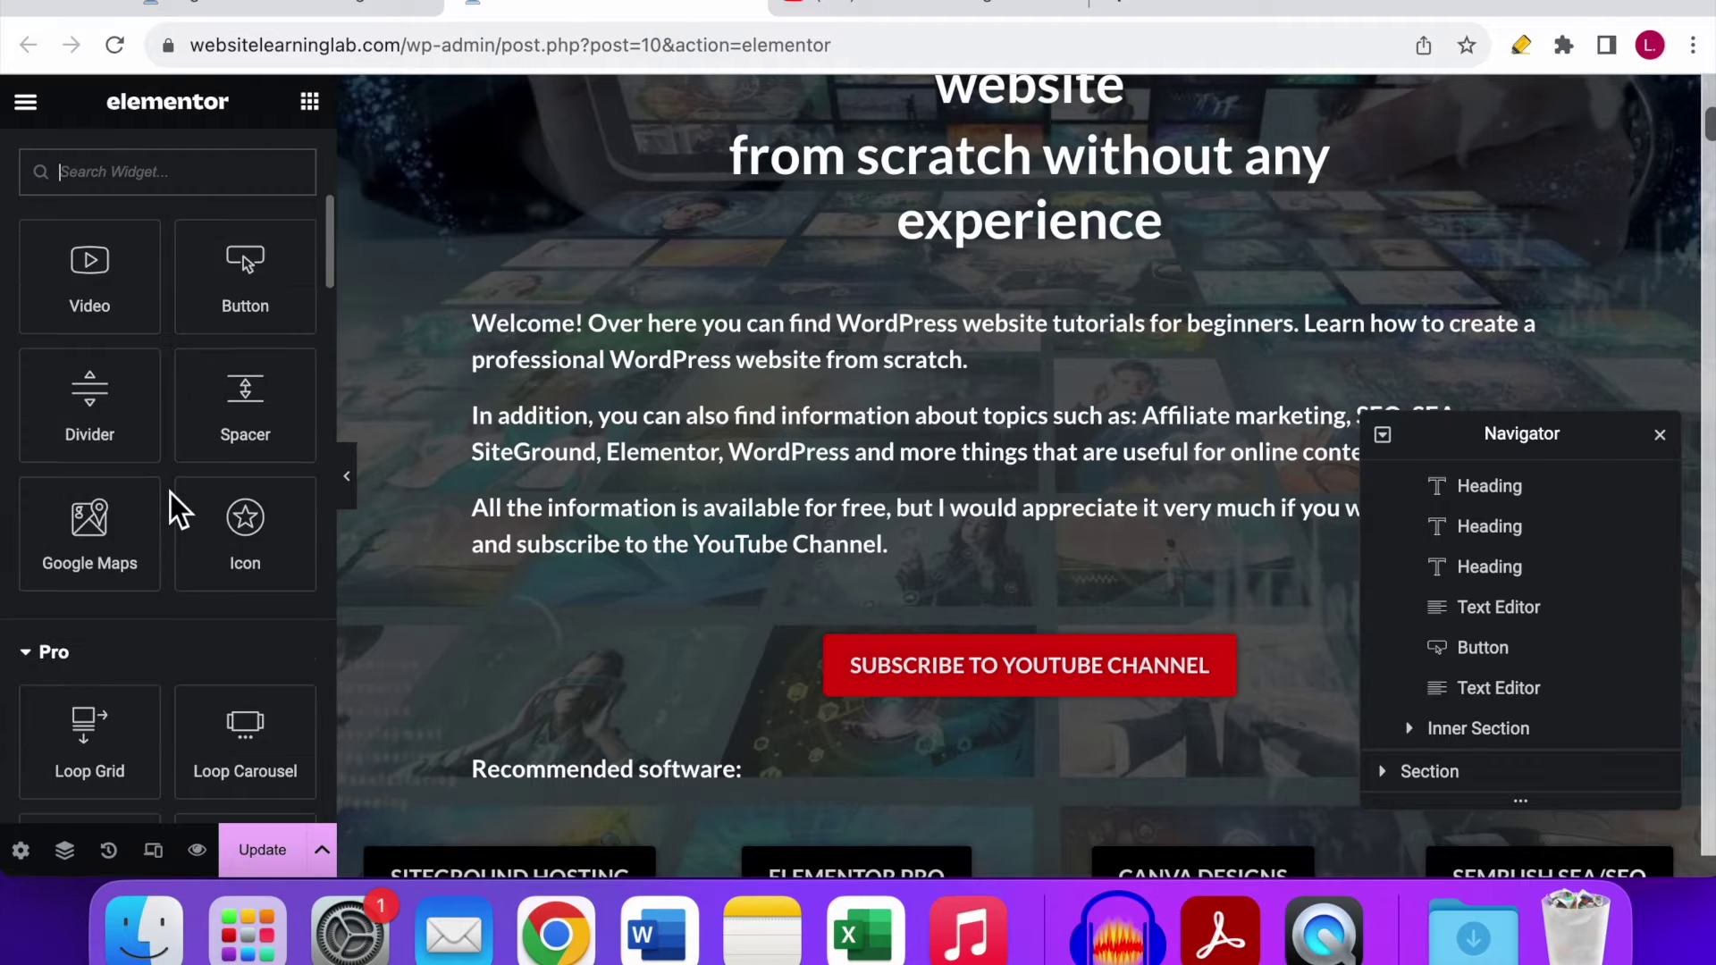
scroll(170, 358, "down", 3)
scroll(143, 372, "up", 6)
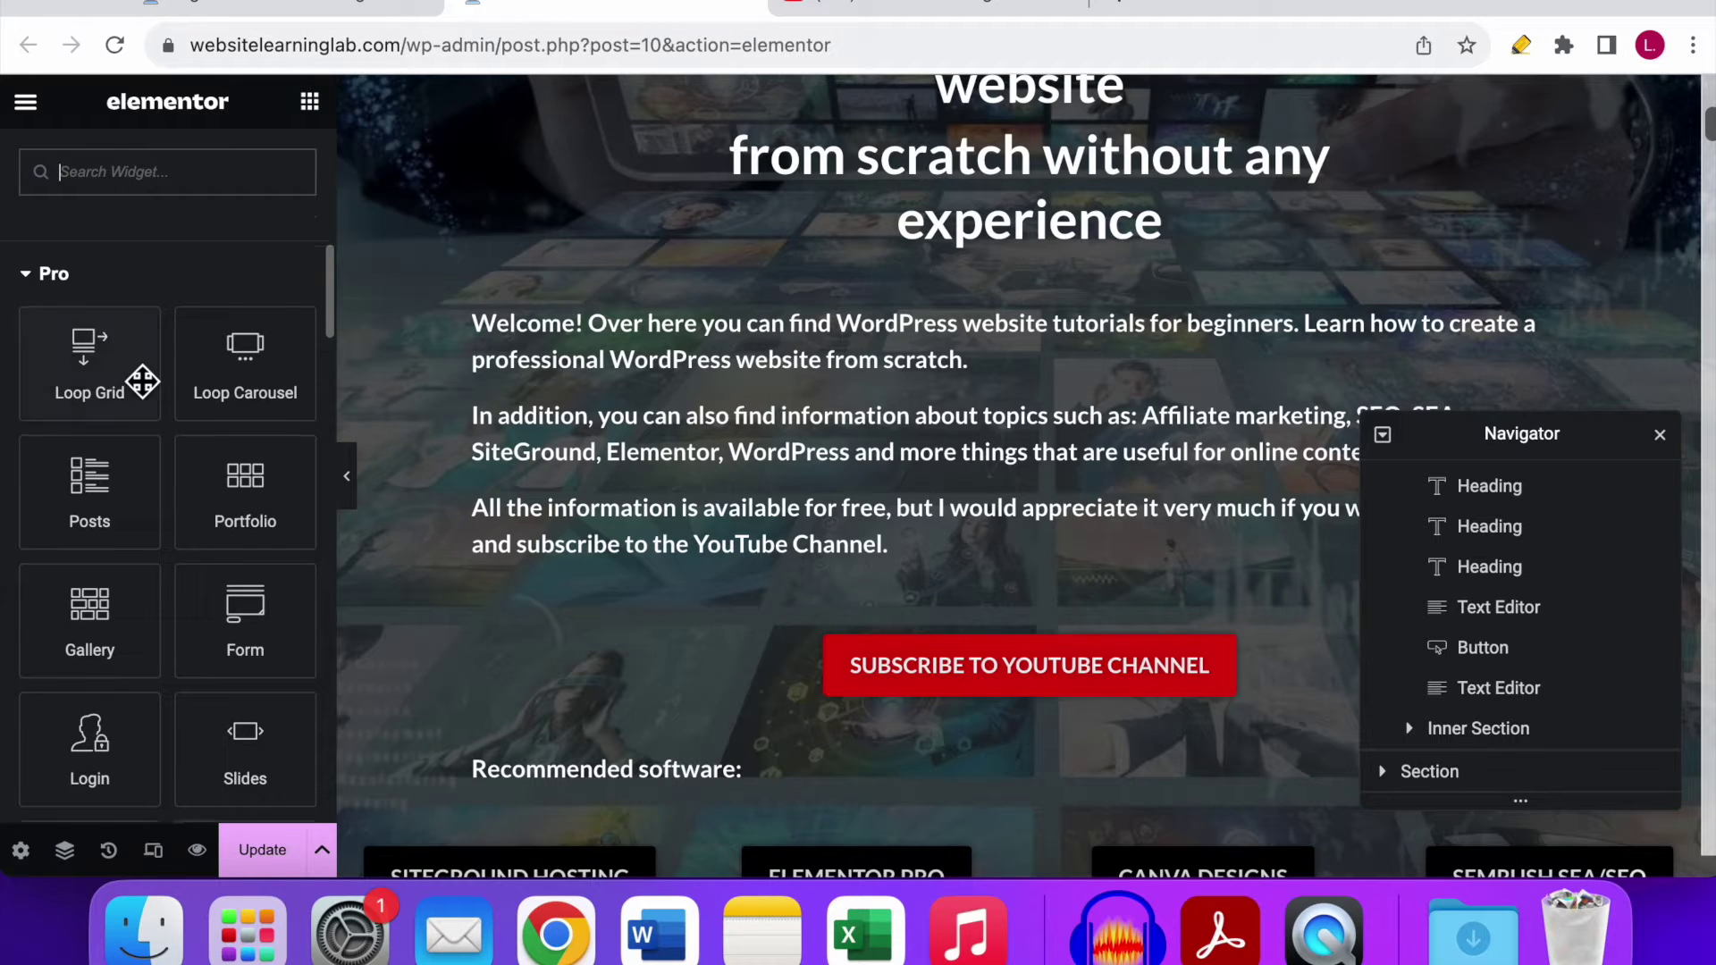
scroll(146, 387, "down", 15)
scroll(147, 388, "down", 3)
scroll(169, 411, "up", 1)
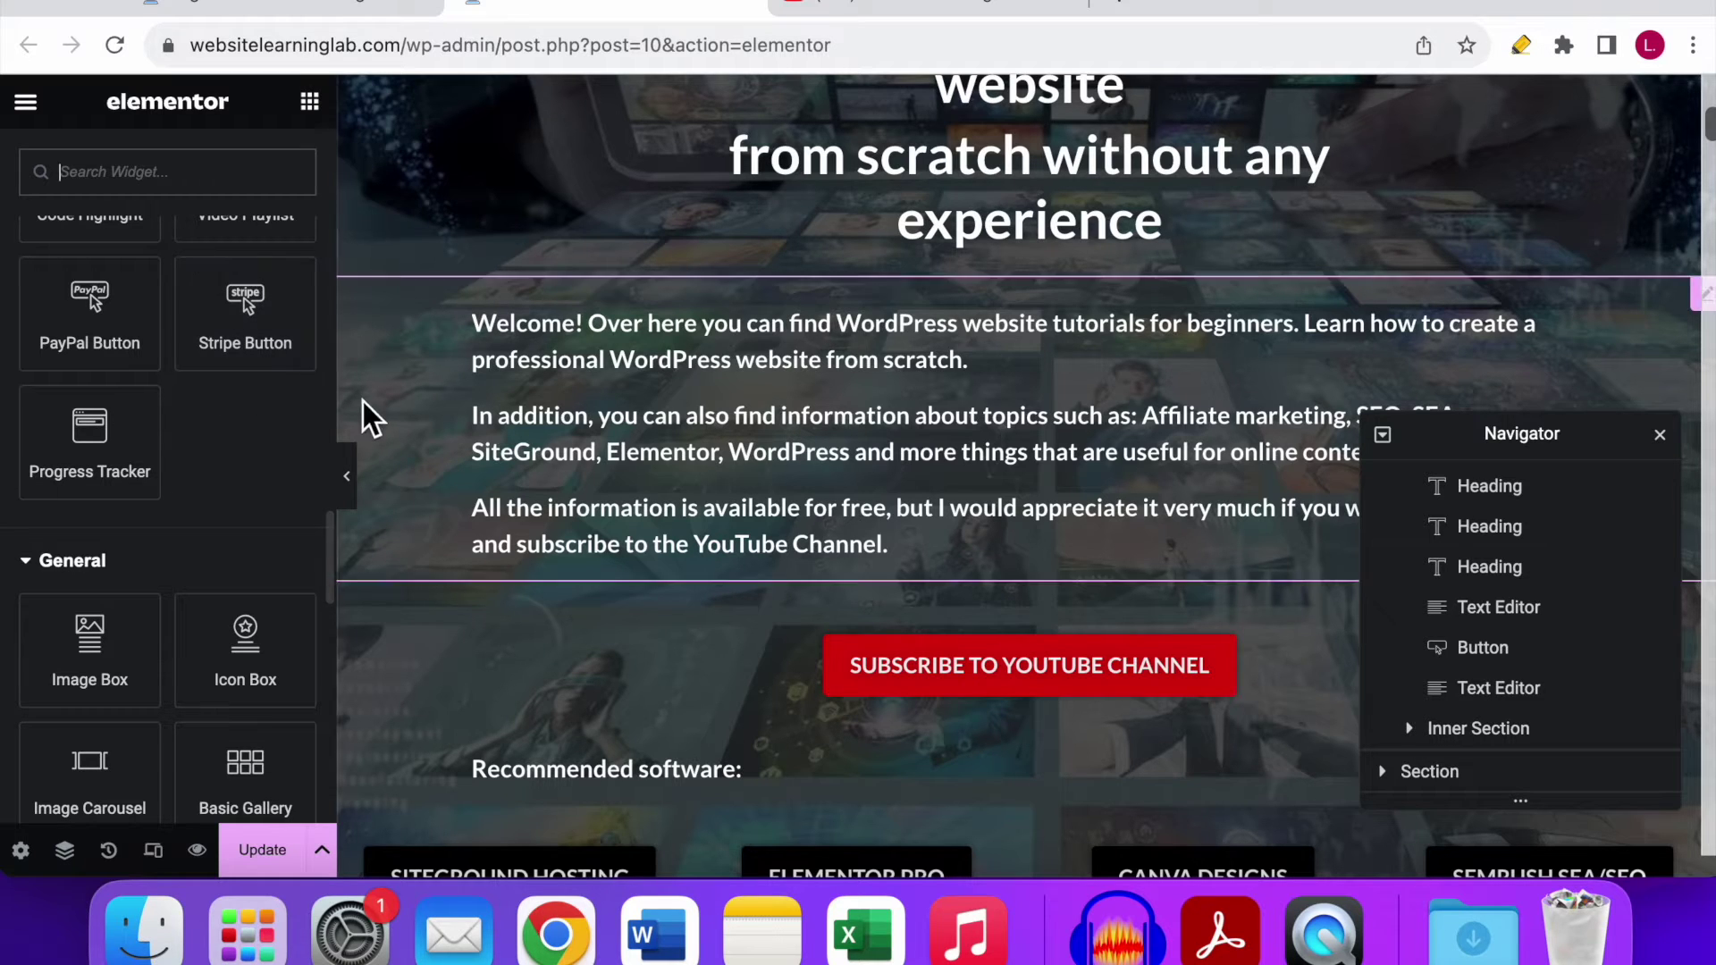
left_click_drag(244, 307, 1120, 717)
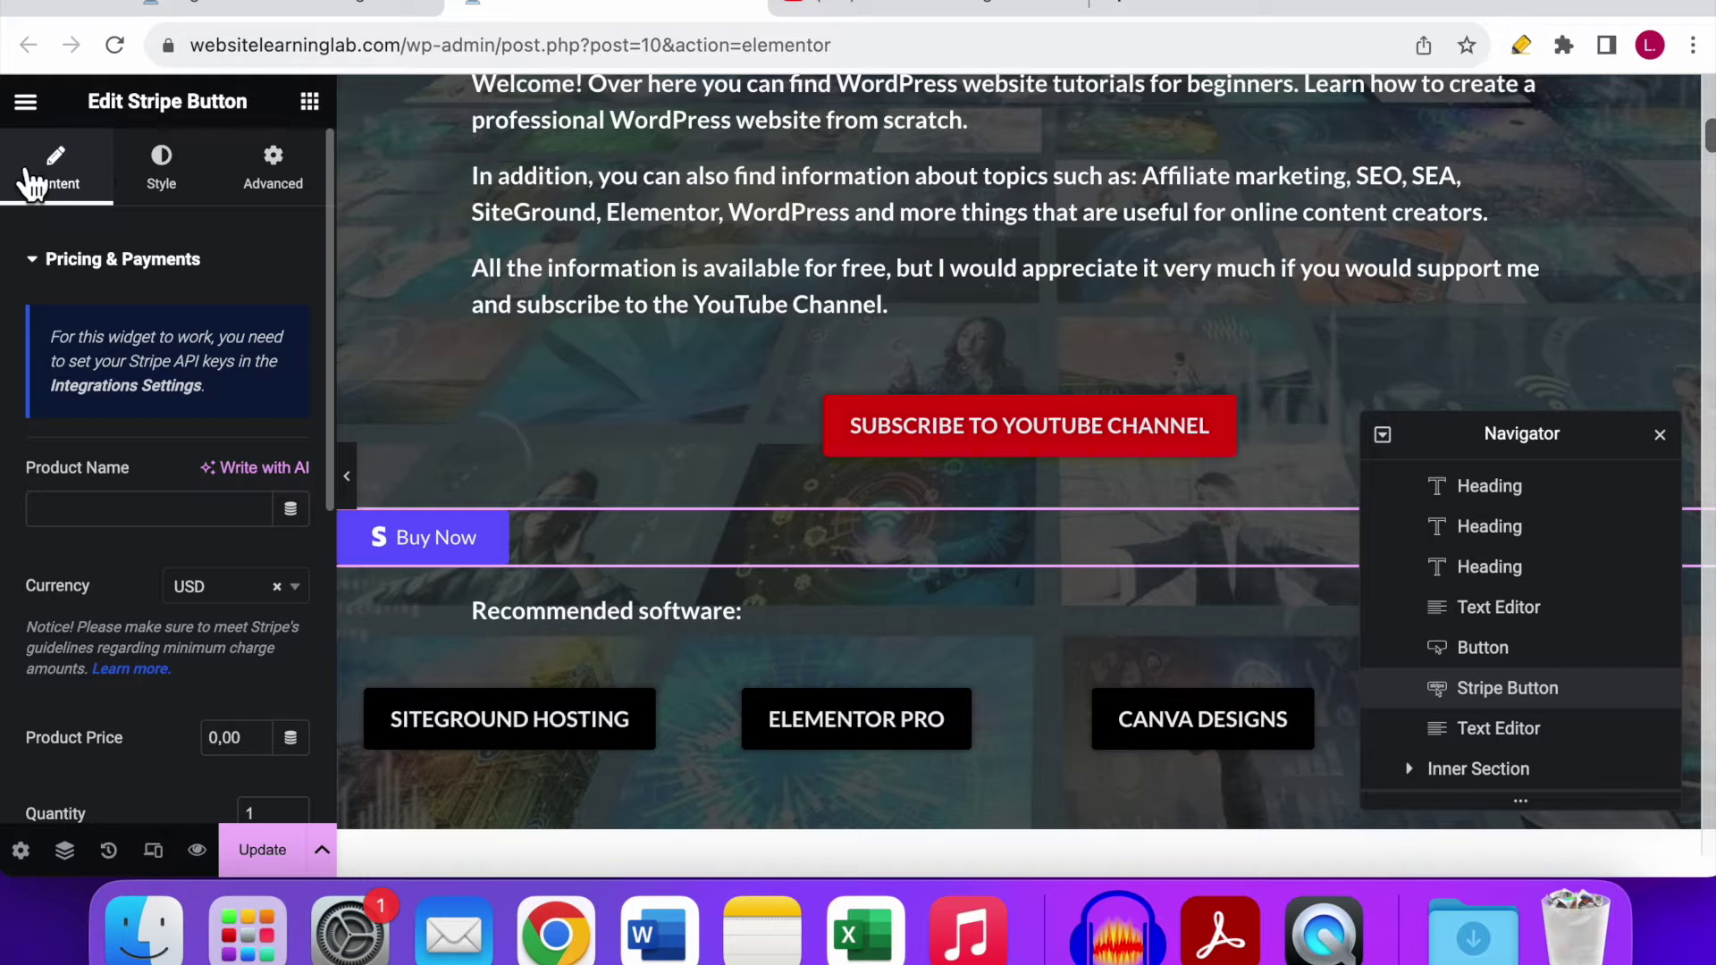
Step: Label the Stripe button 'Buy Now', centre it, and place the Stripe icon before the text
scroll(90, 402, "down", 6)
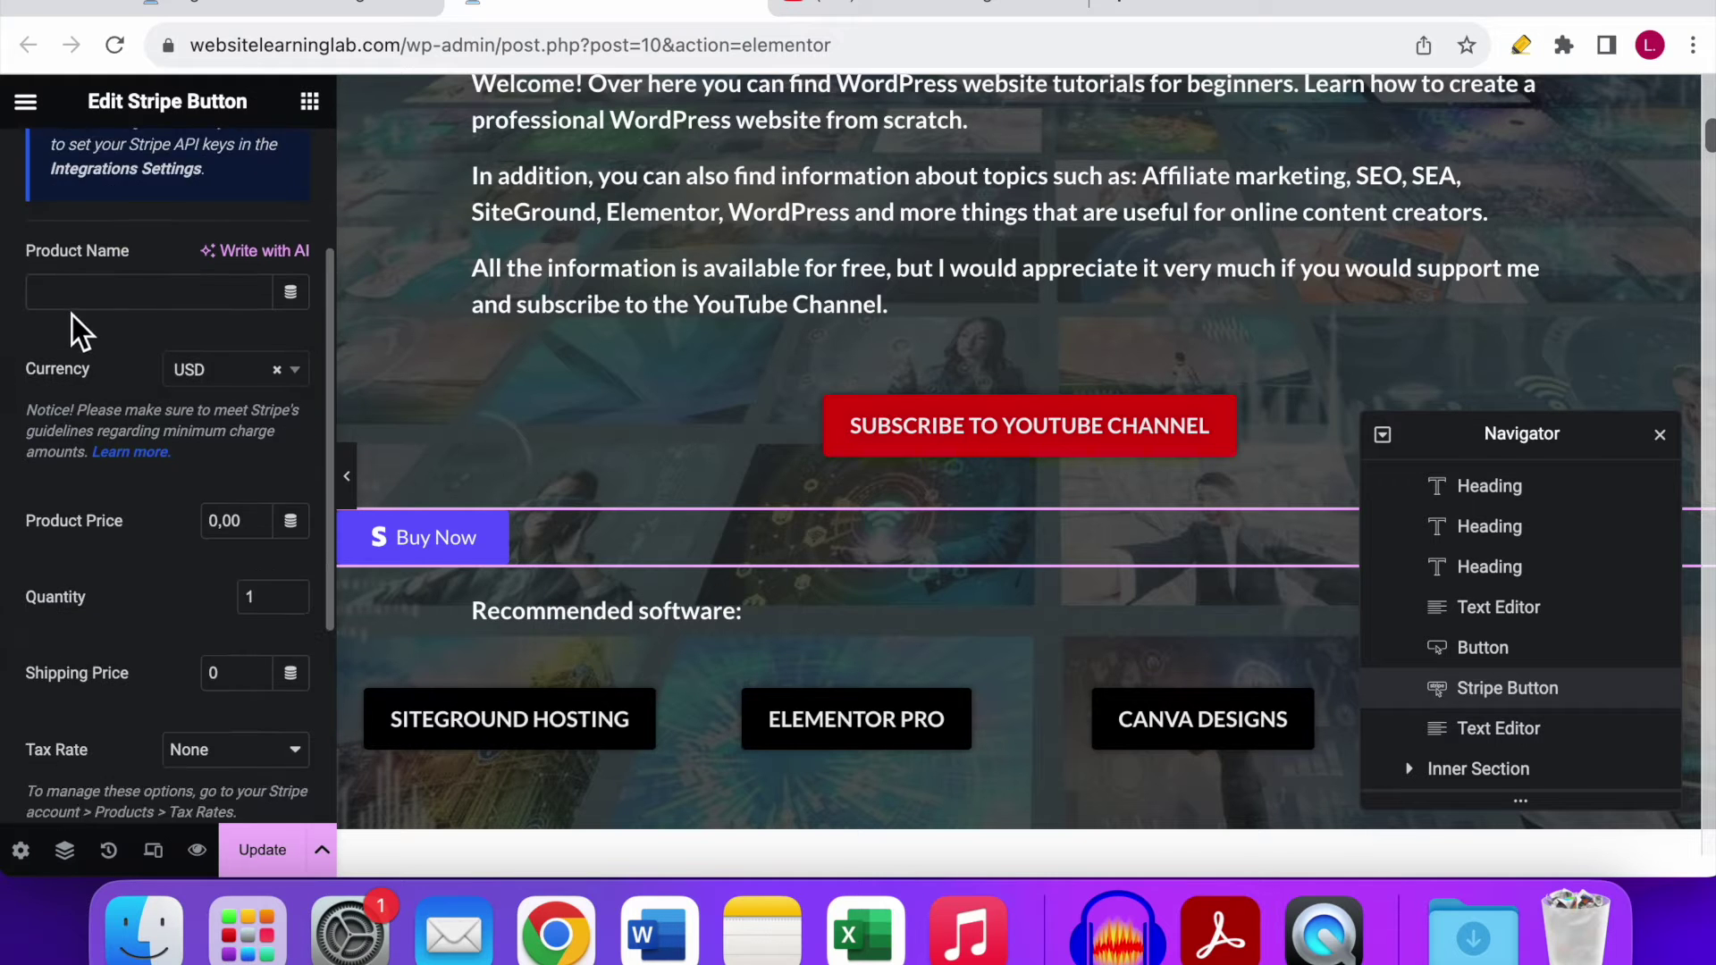
left_click(40, 615)
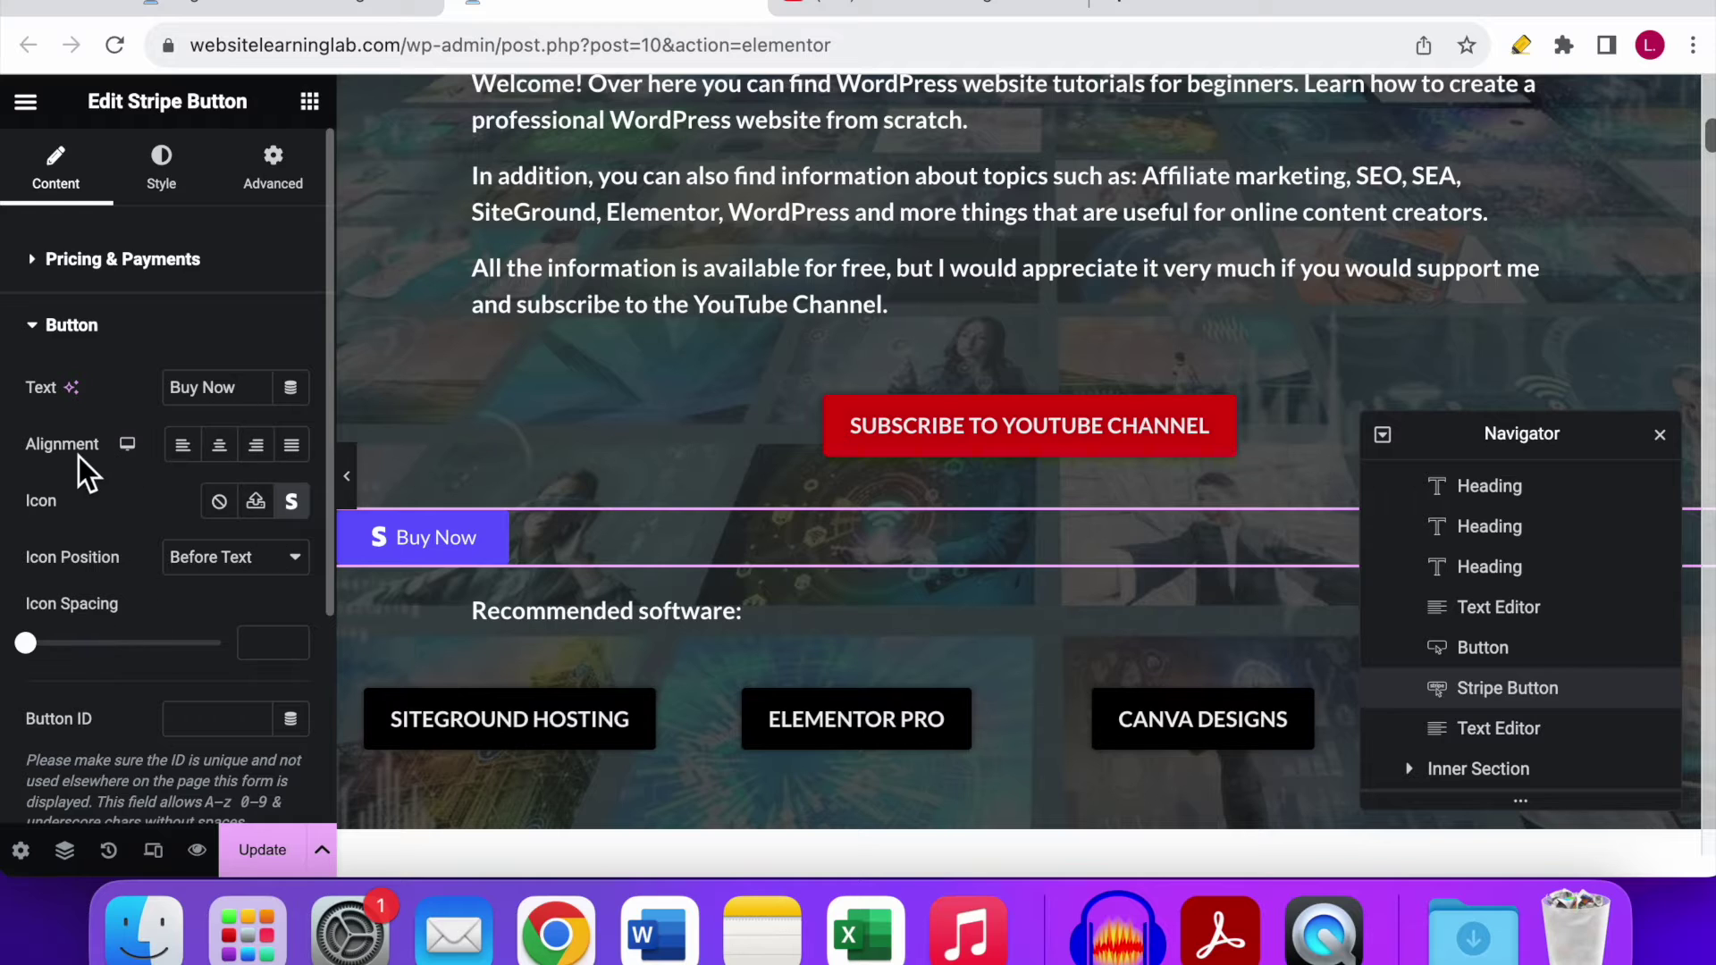
left_click(290, 446)
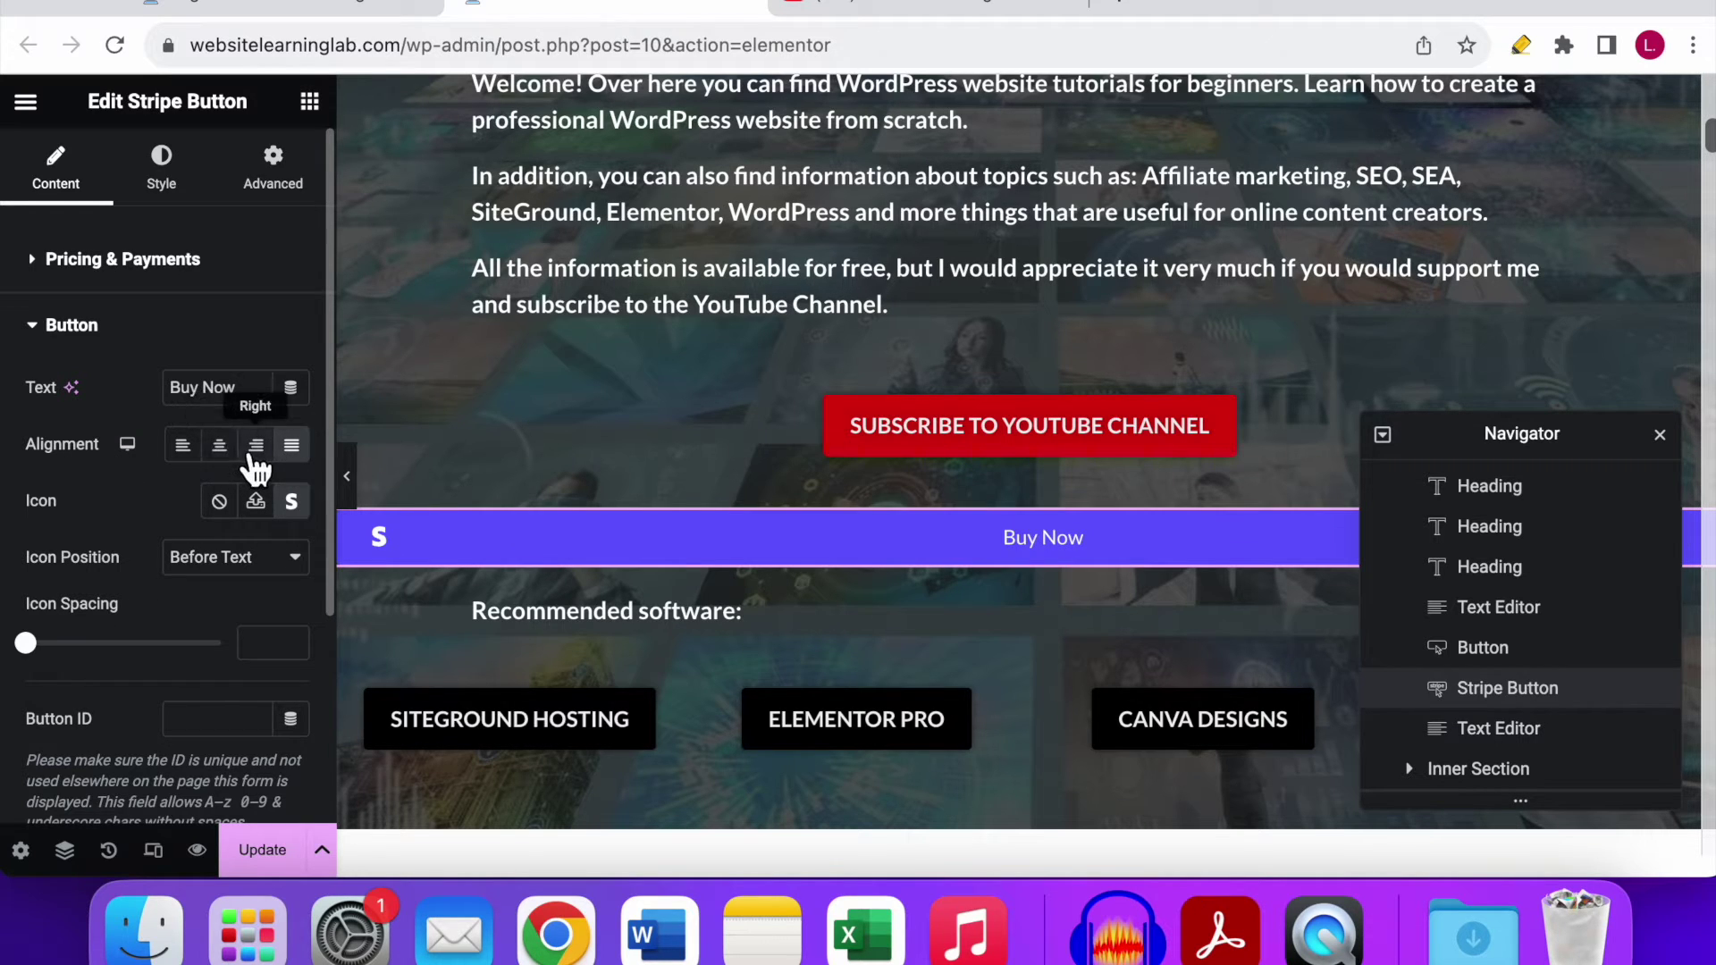
left_click(255, 454)
left_click_drag(1581, 437, 1394, 102)
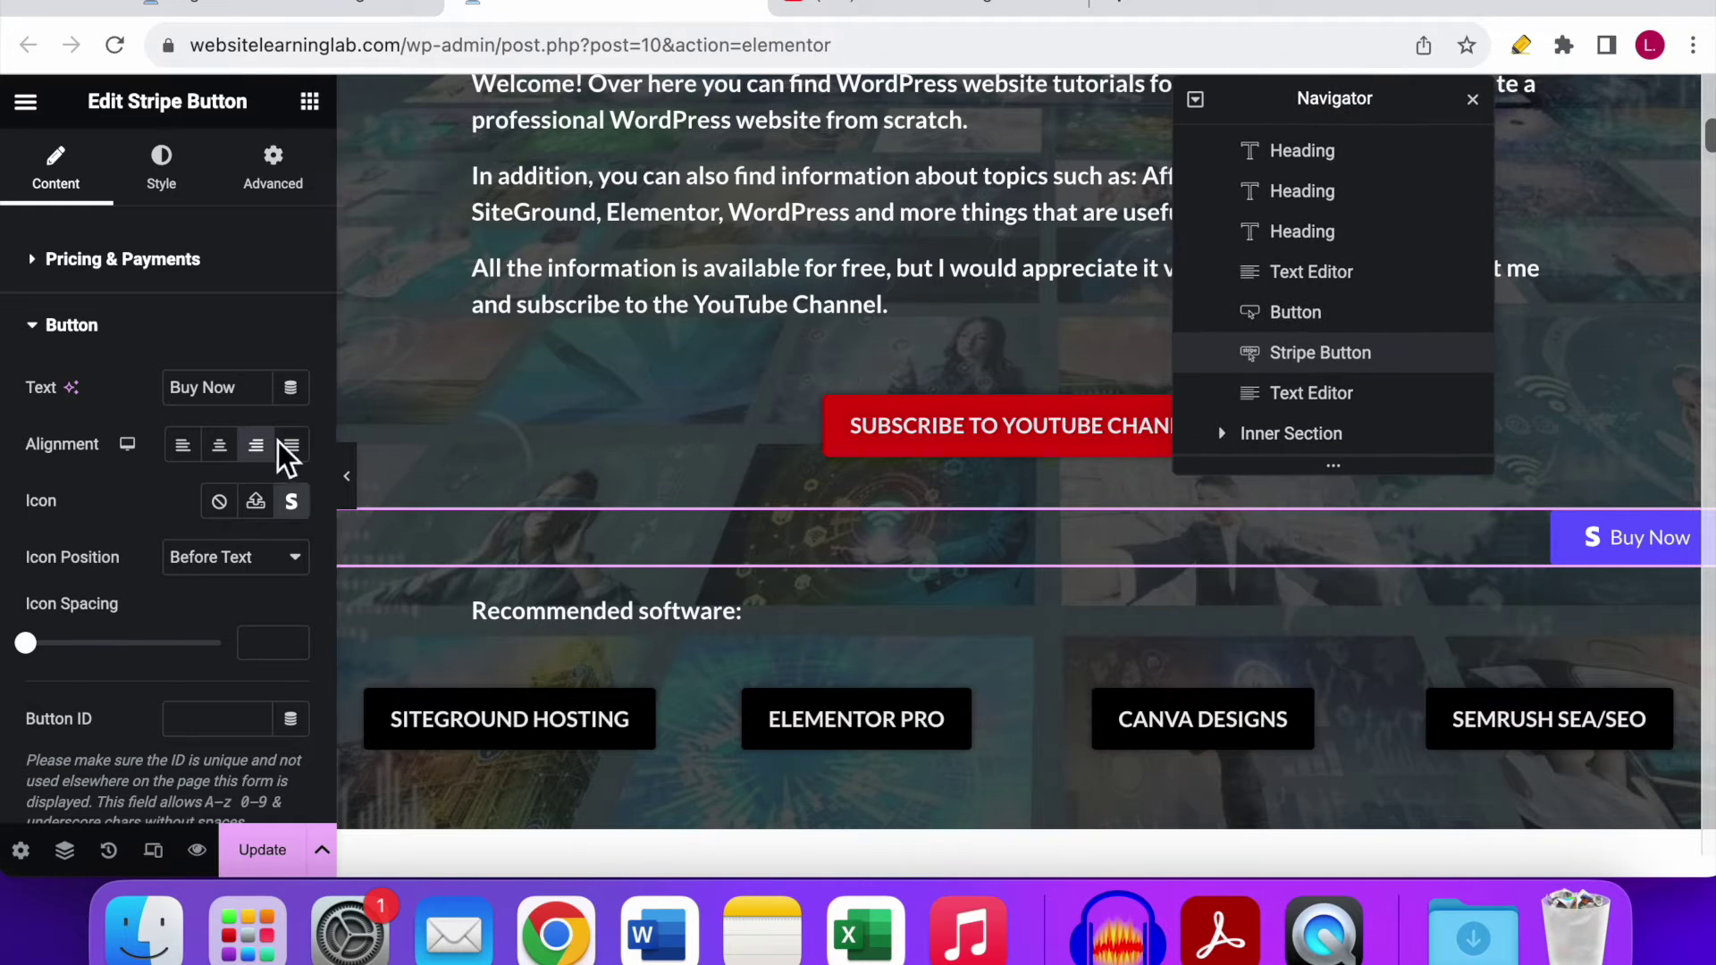
left_click(219, 447)
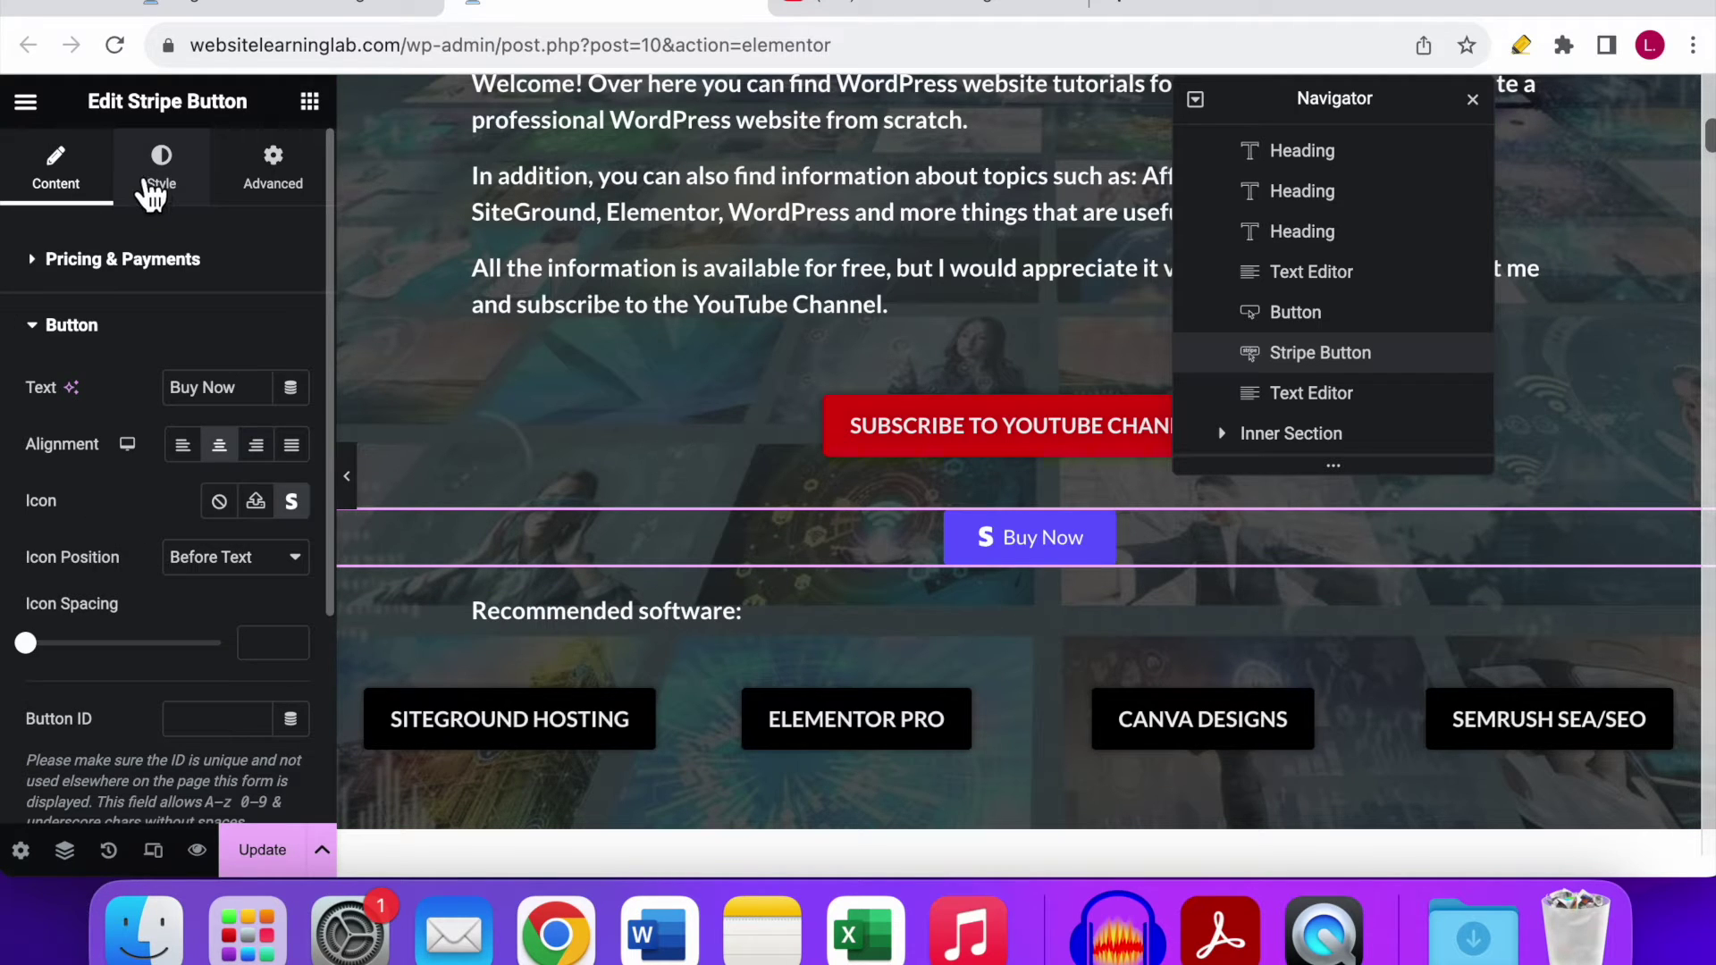
left_click(159, 189)
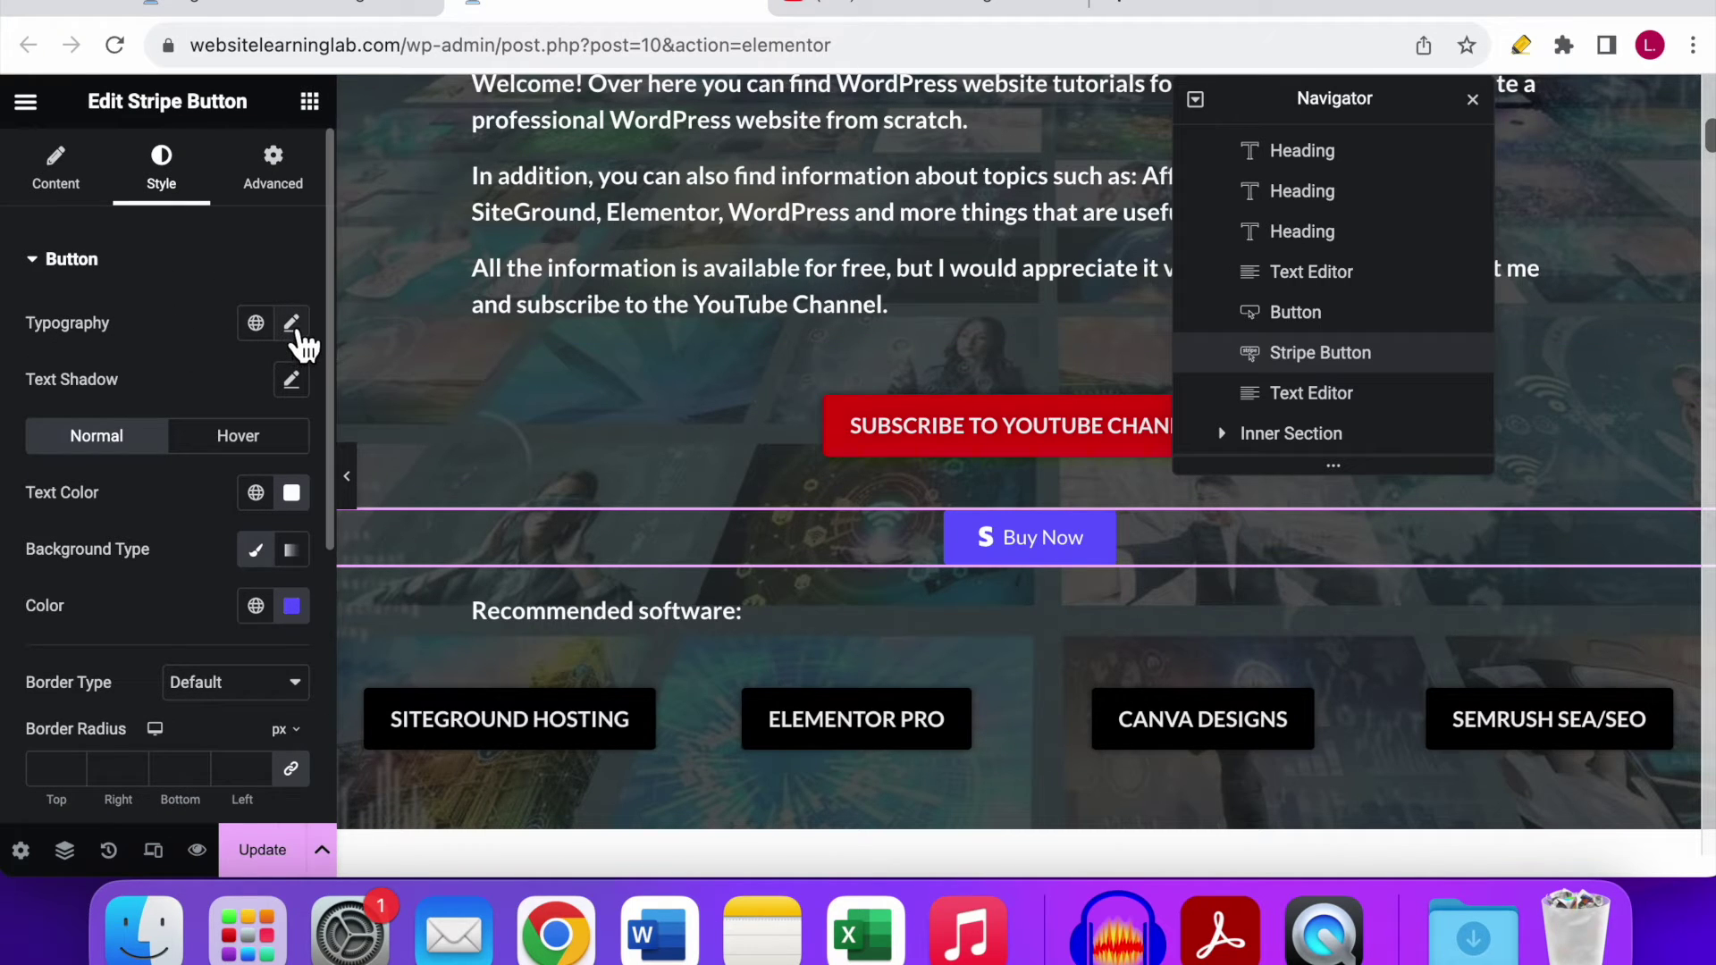
Step: Set the Buy Now button's typography size to 29 px and browse the font Family list
left_click(296, 333)
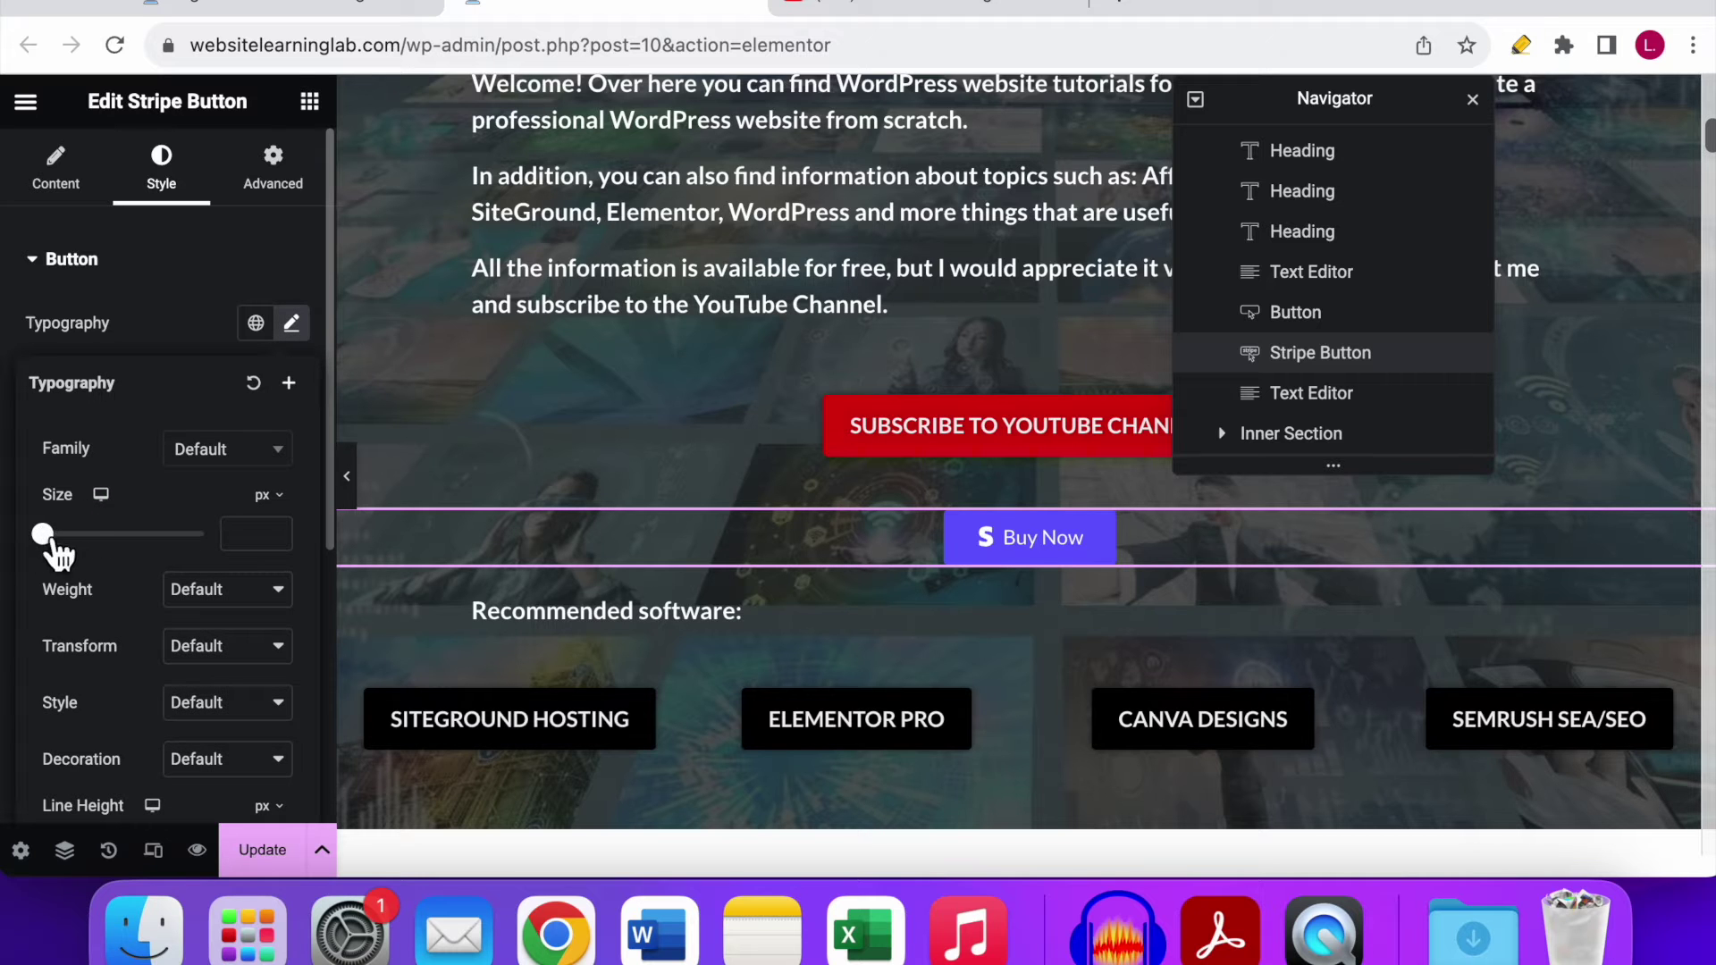
mouse_move(49, 545)
left_mouse_down()
mouse_move(83, 547)
mouse_move(65, 549)
left_mouse_up()
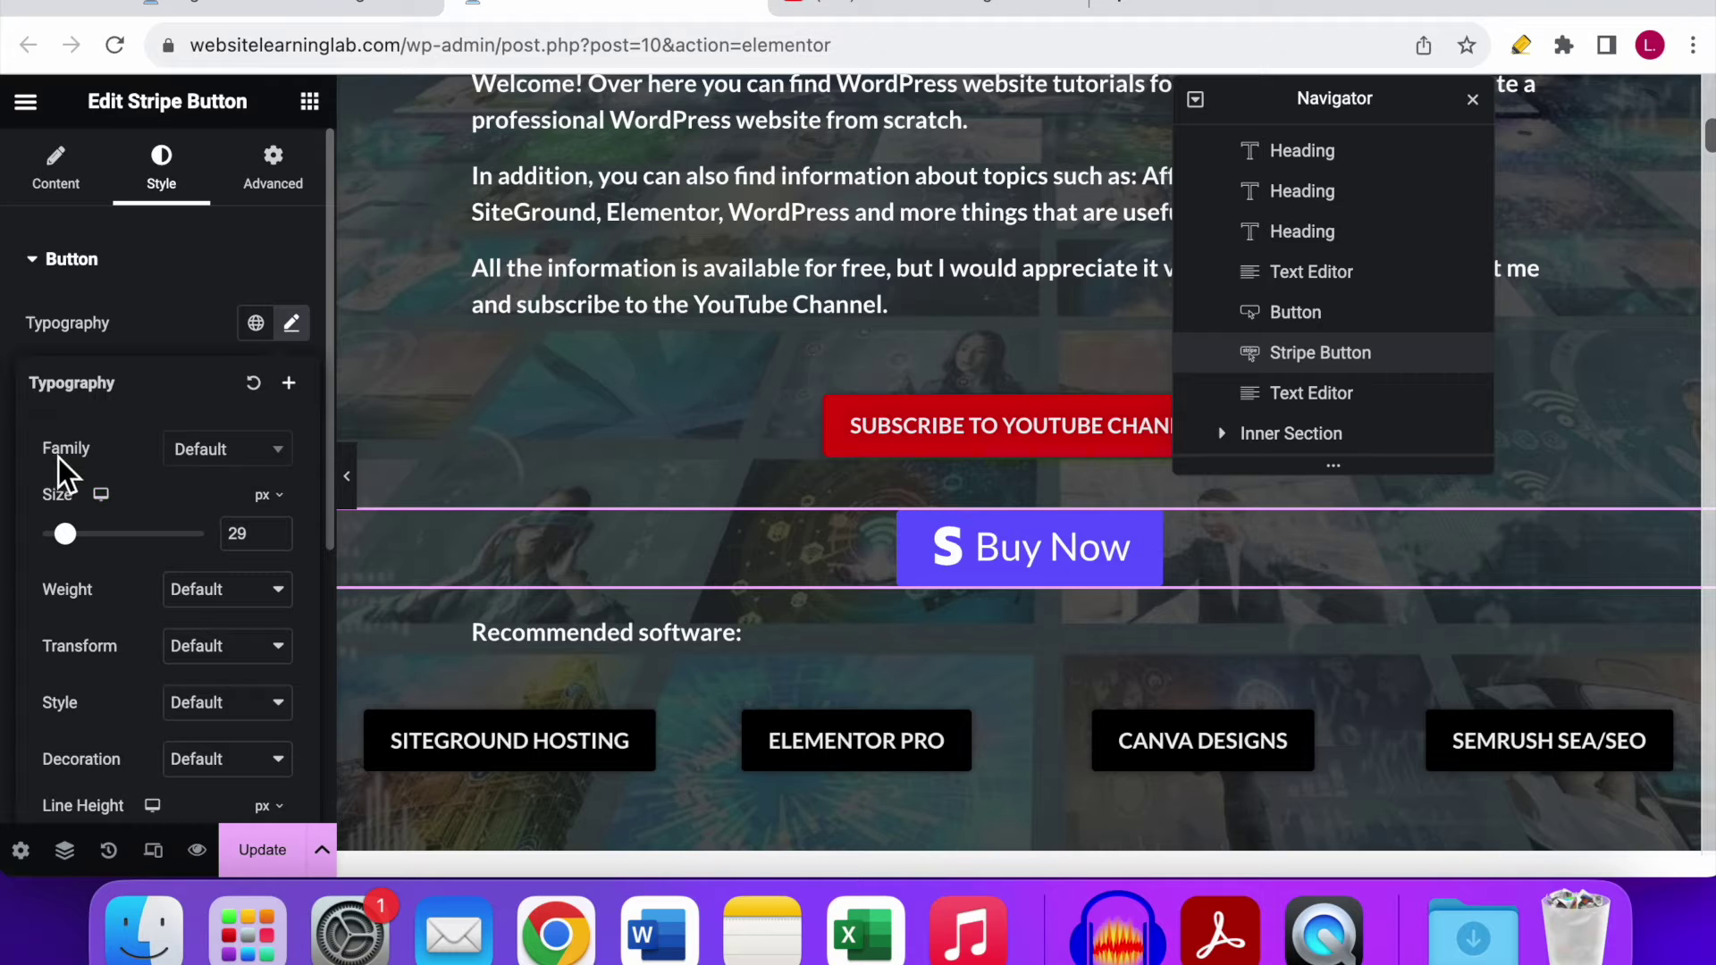
left_click(234, 479)
scroll(226, 599, "down", 3)
scroll(228, 621, "down", 3)
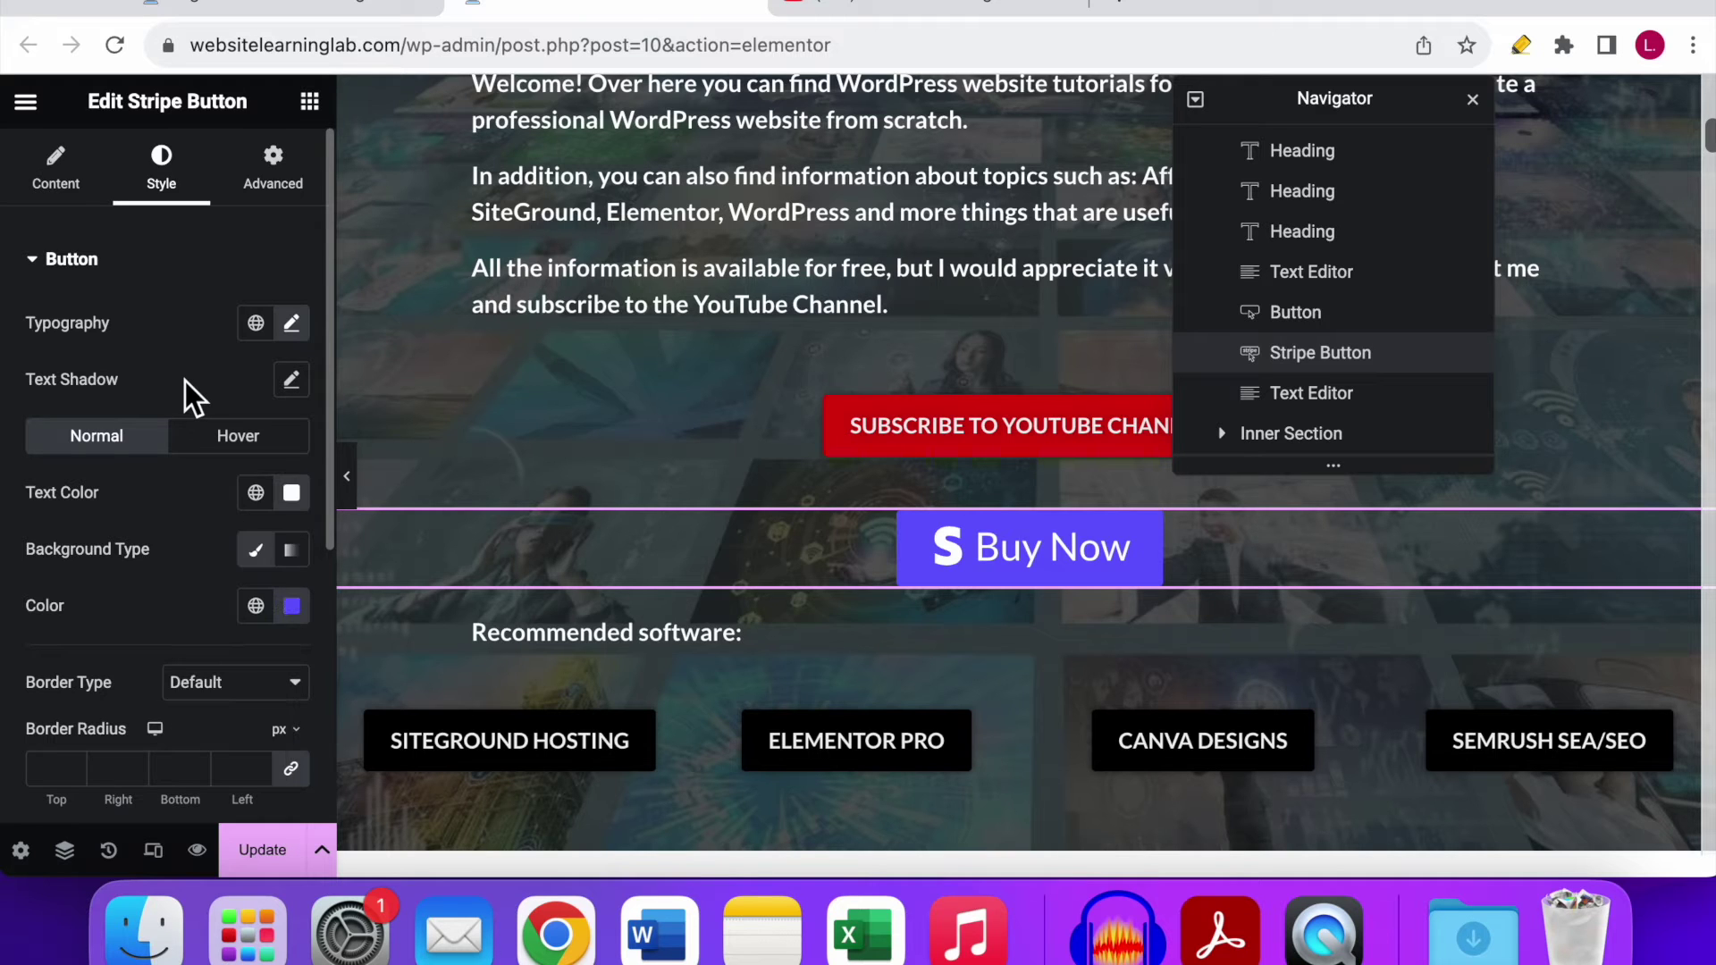
scroll(141, 483, "down", 3)
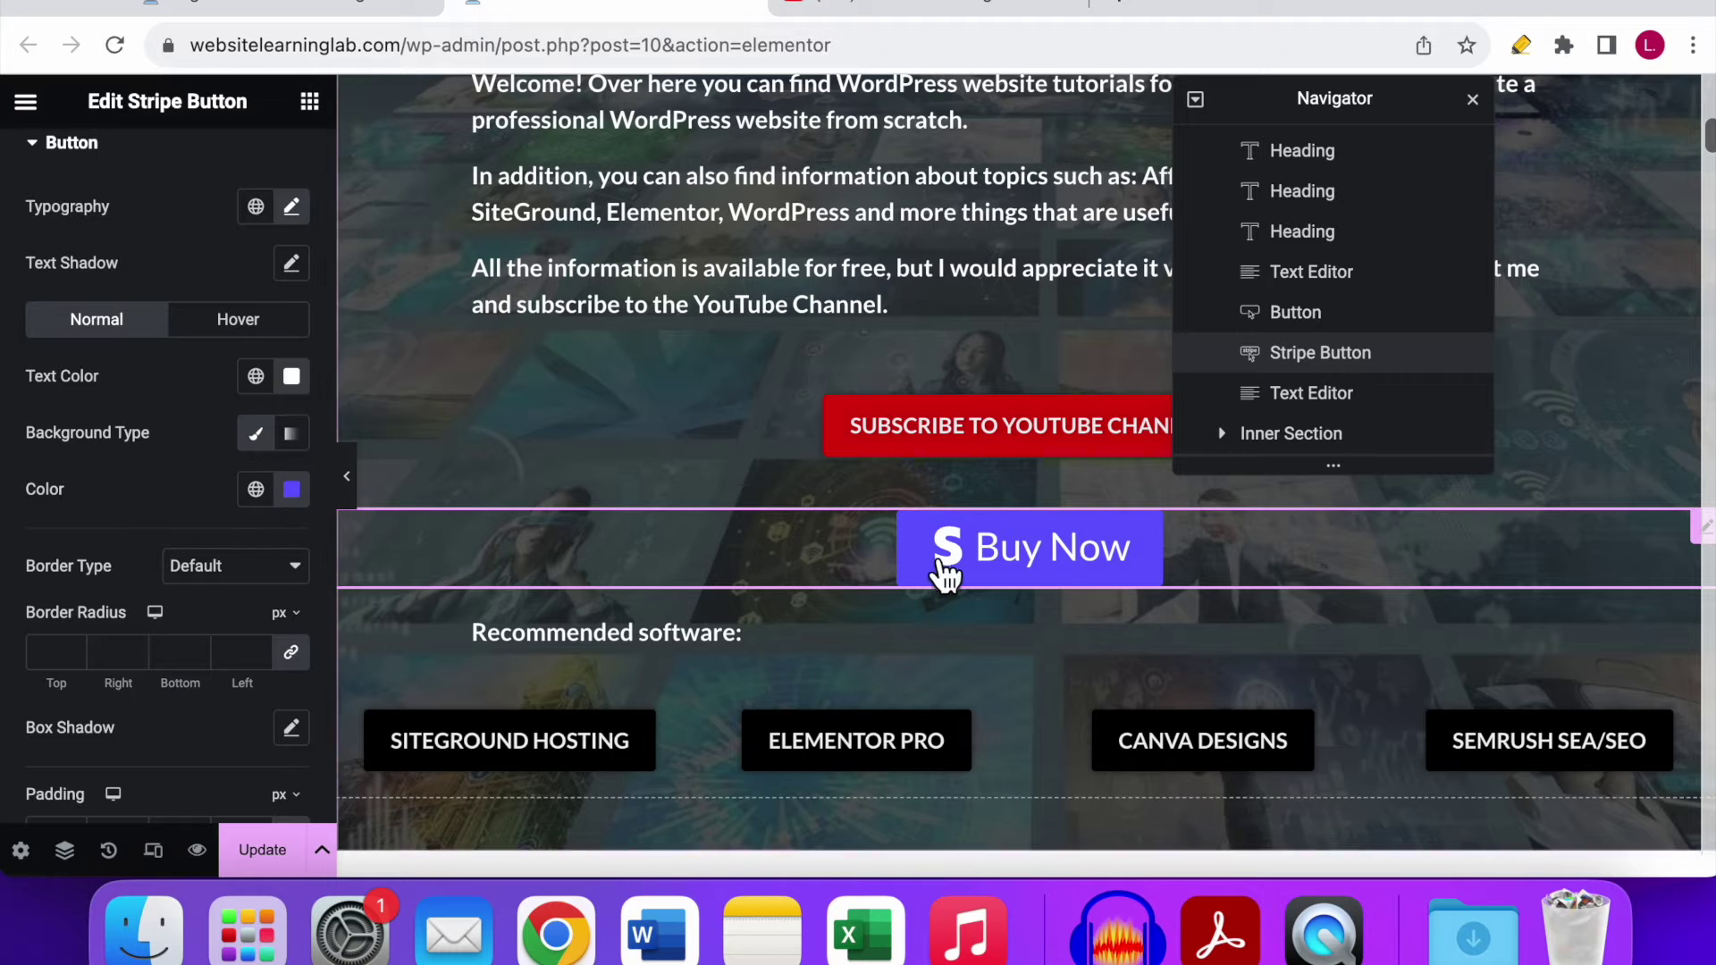
left_click(292, 491)
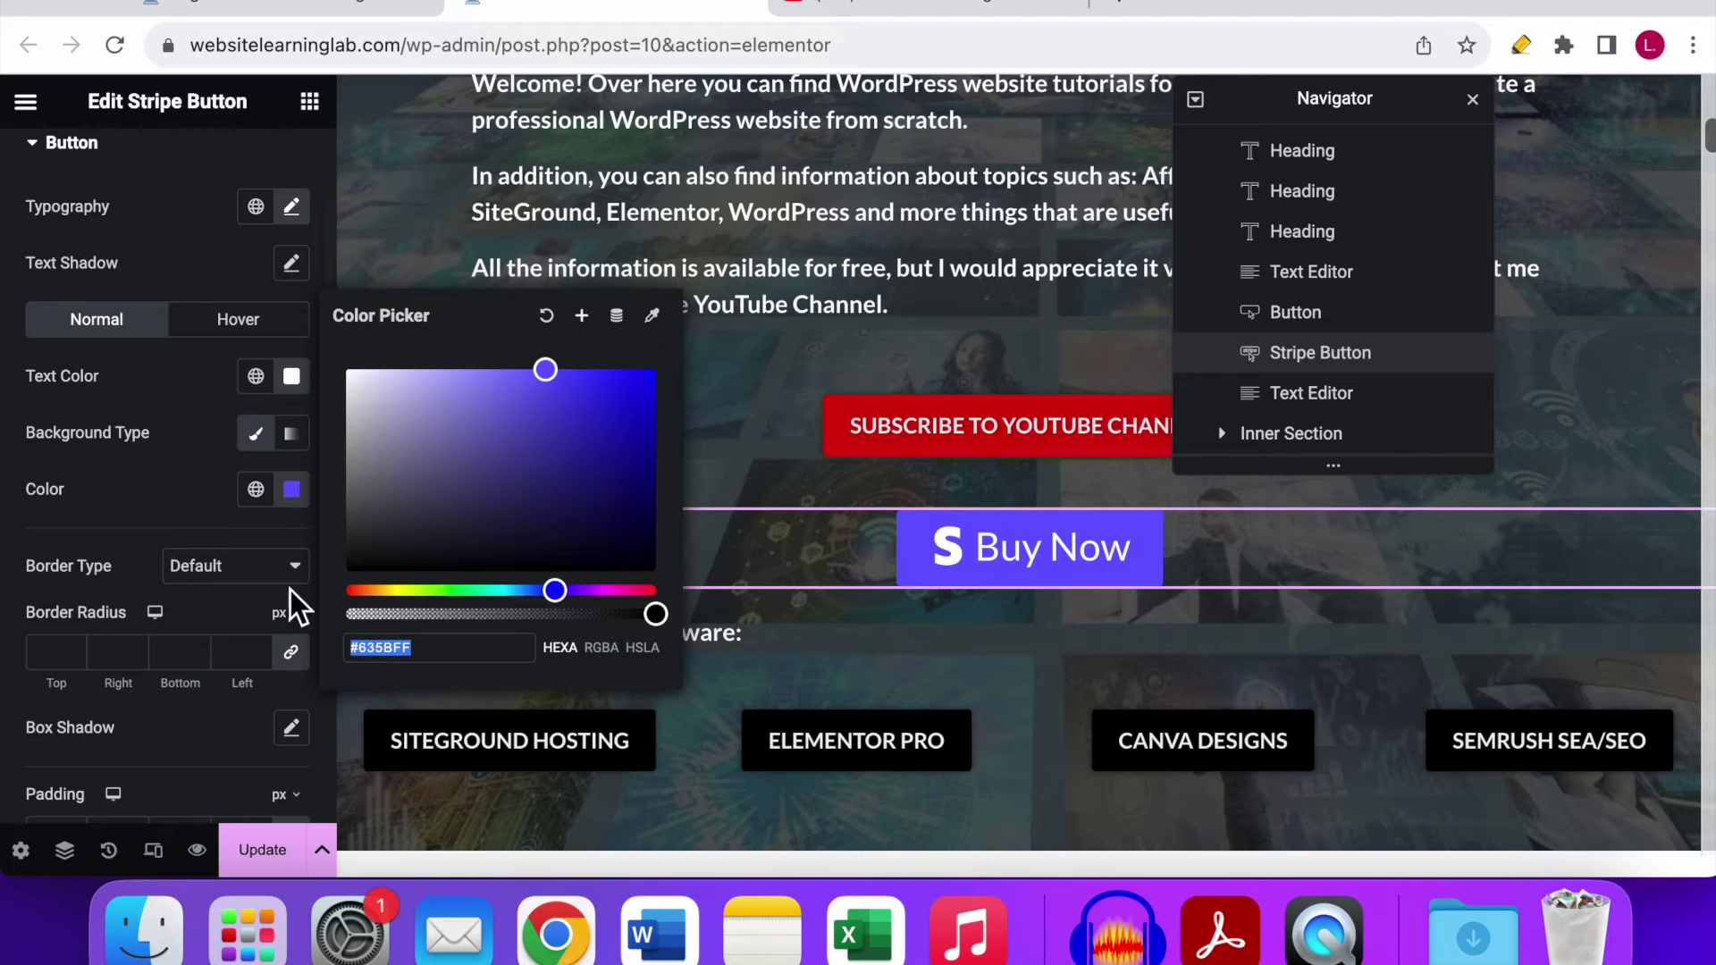
left_click(179, 487)
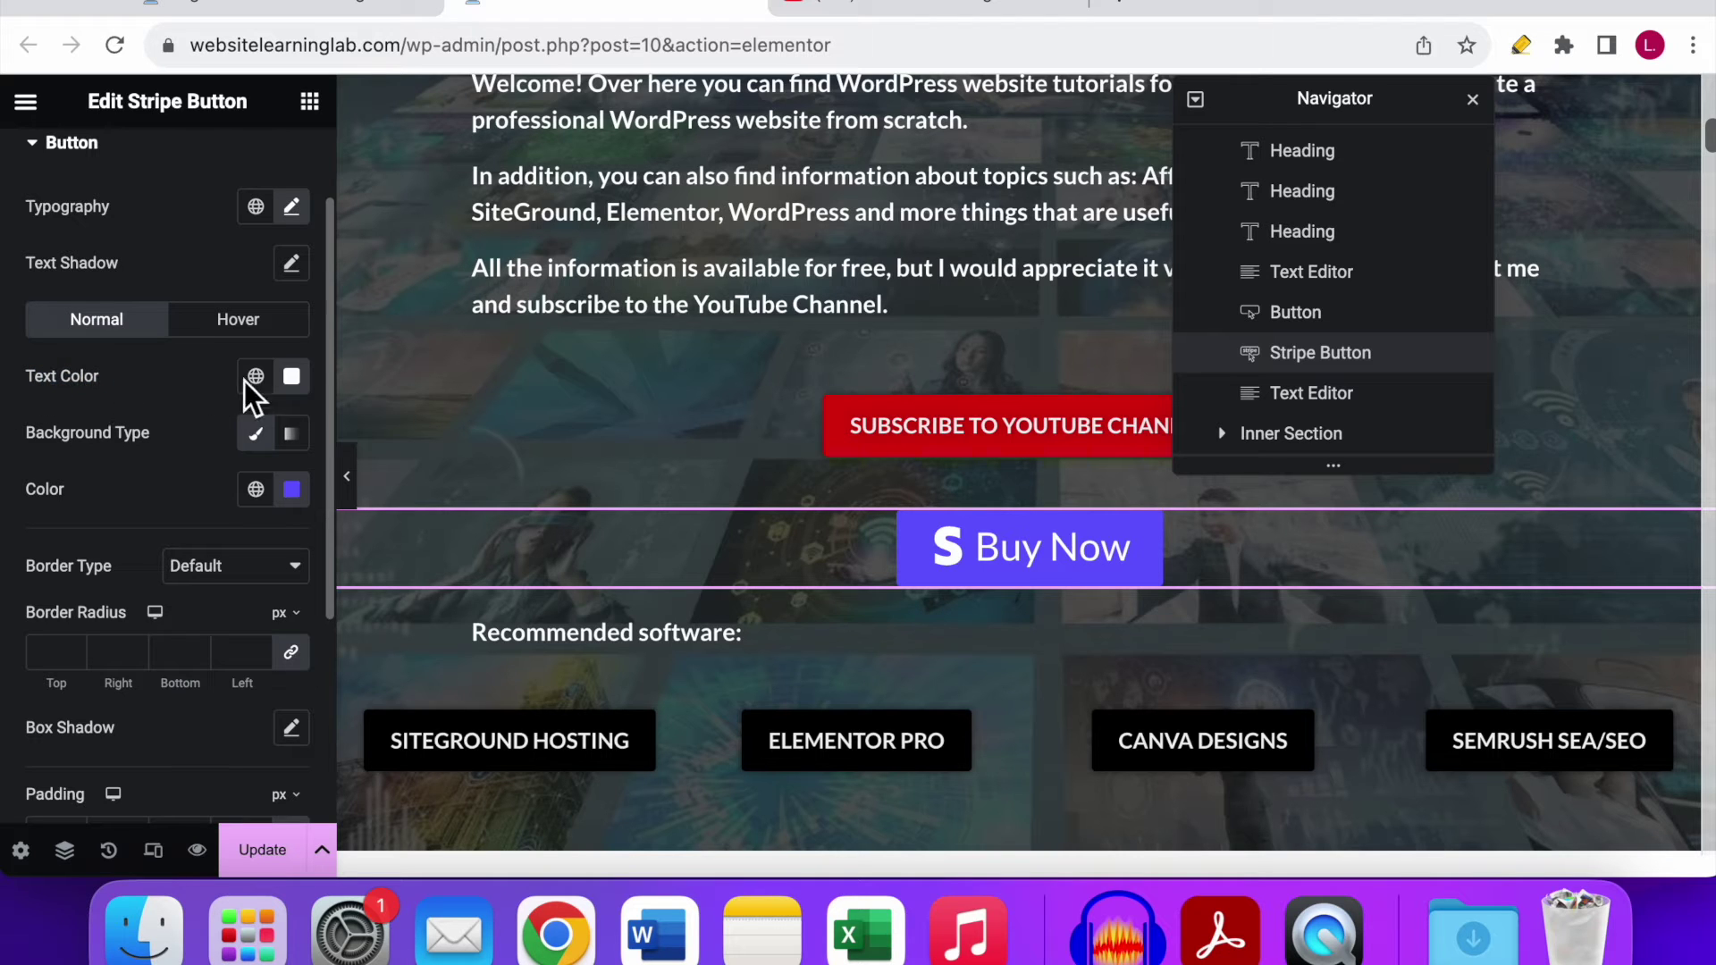
left_click(292, 383)
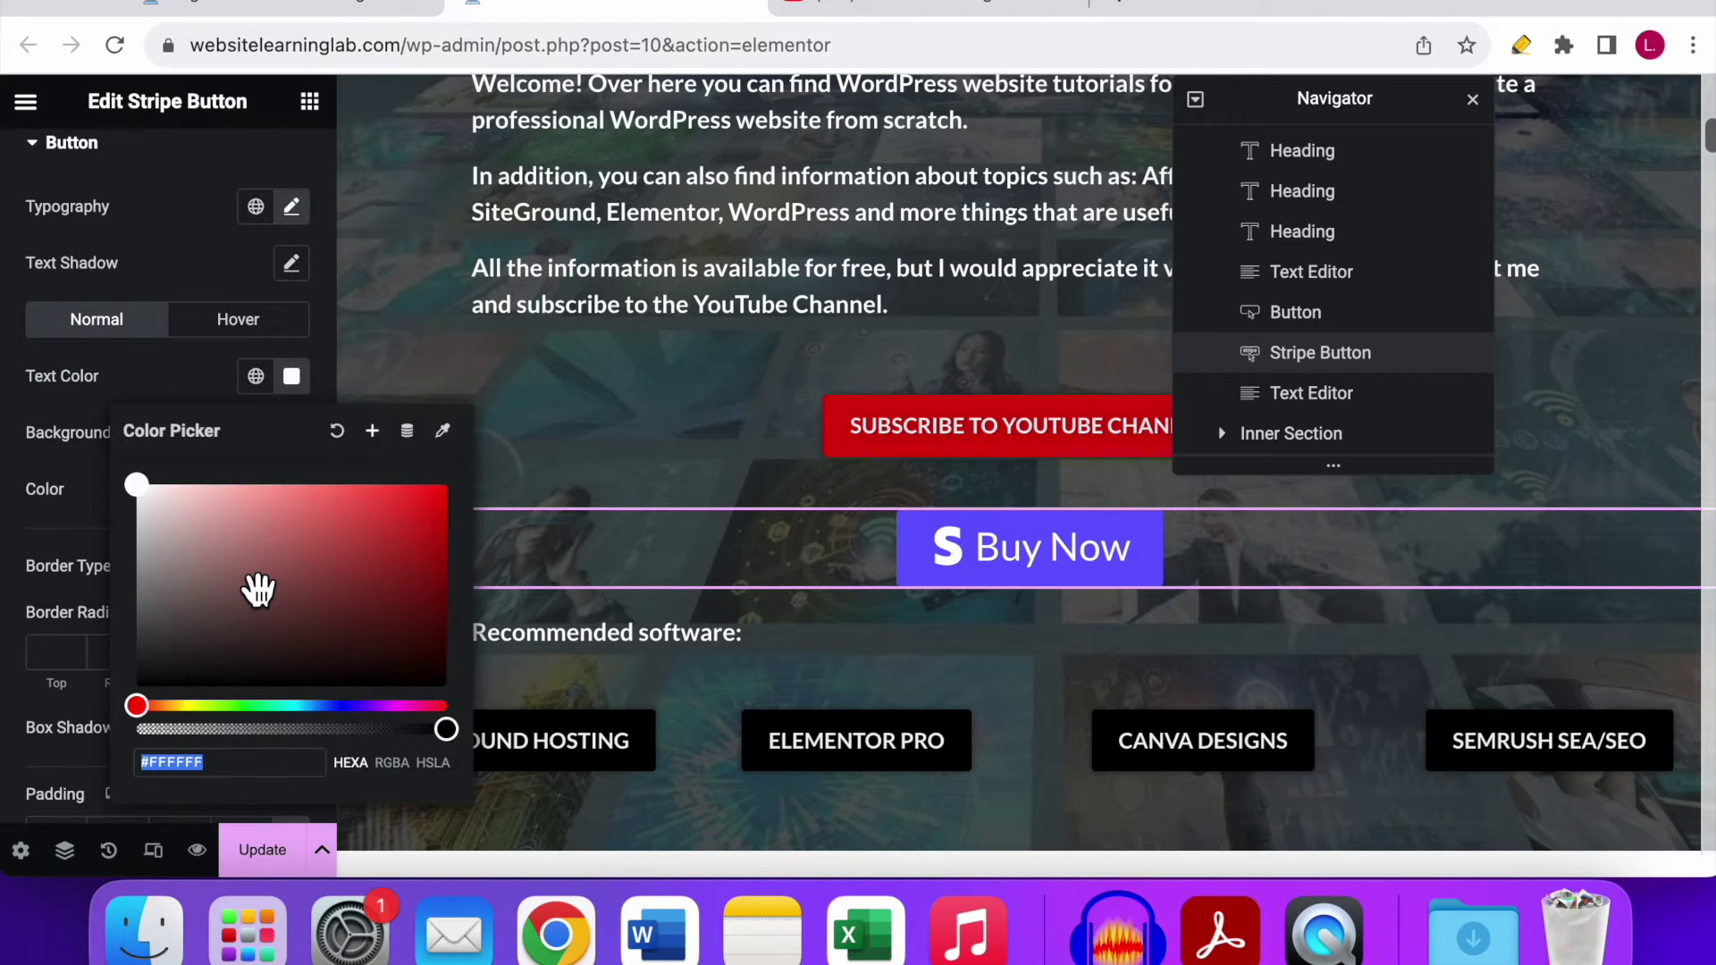
left_click(161, 391)
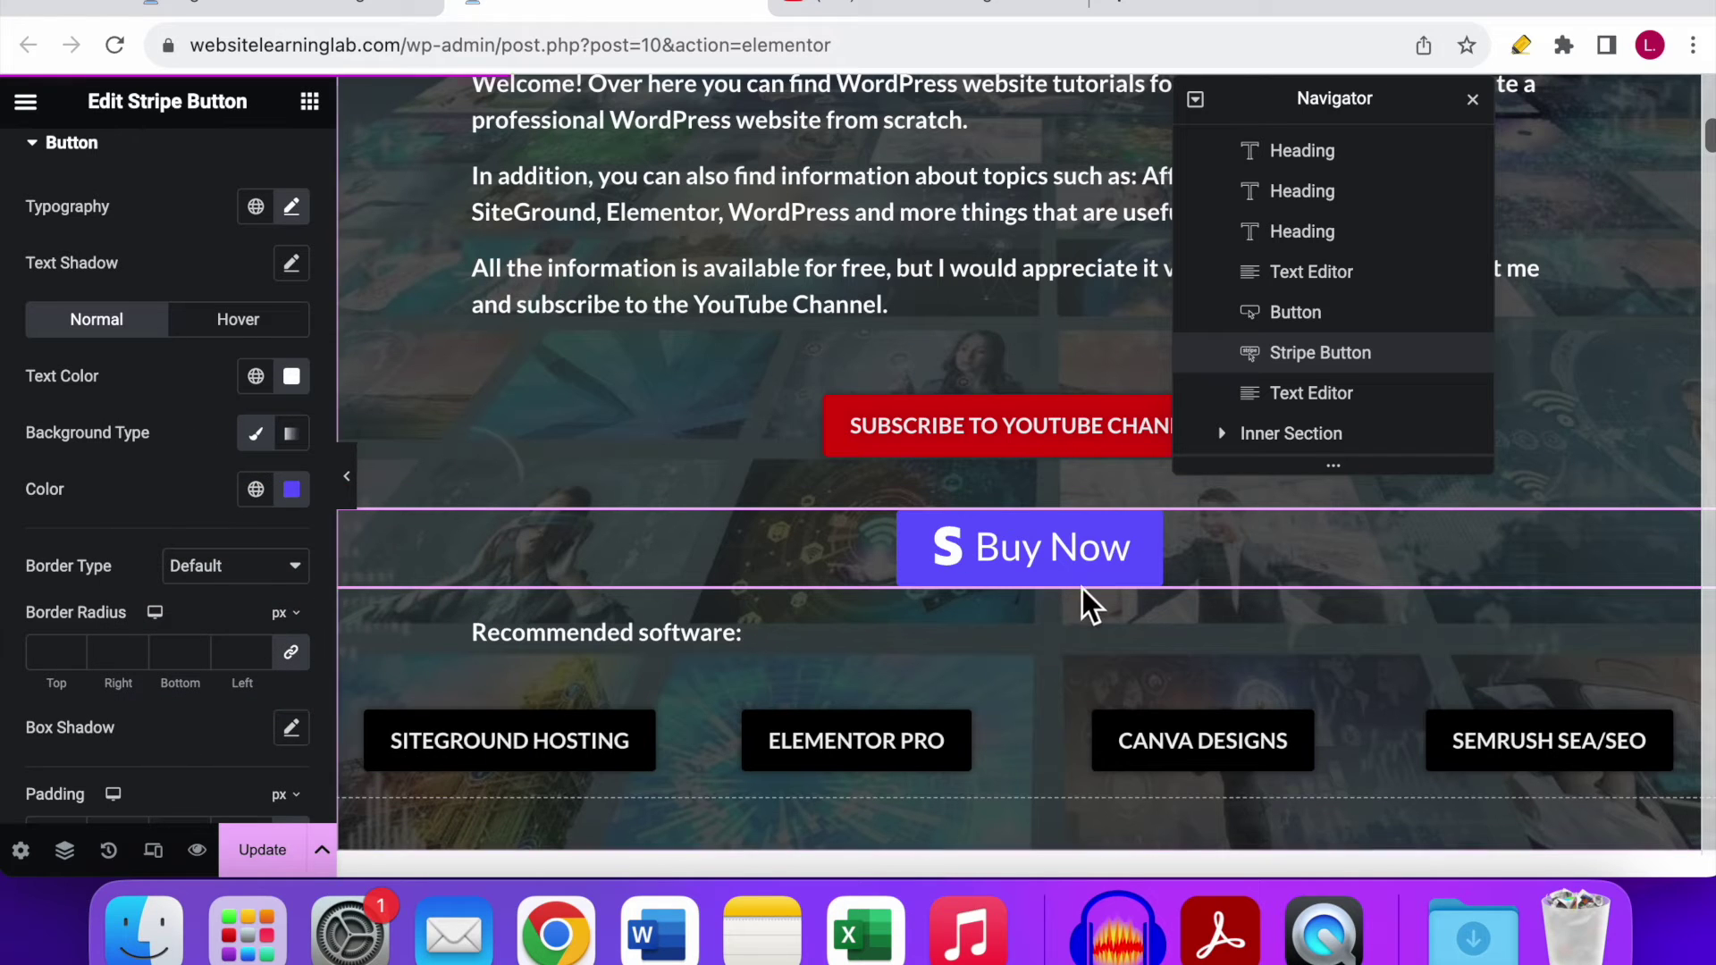
scroll(152, 362, "up", 3)
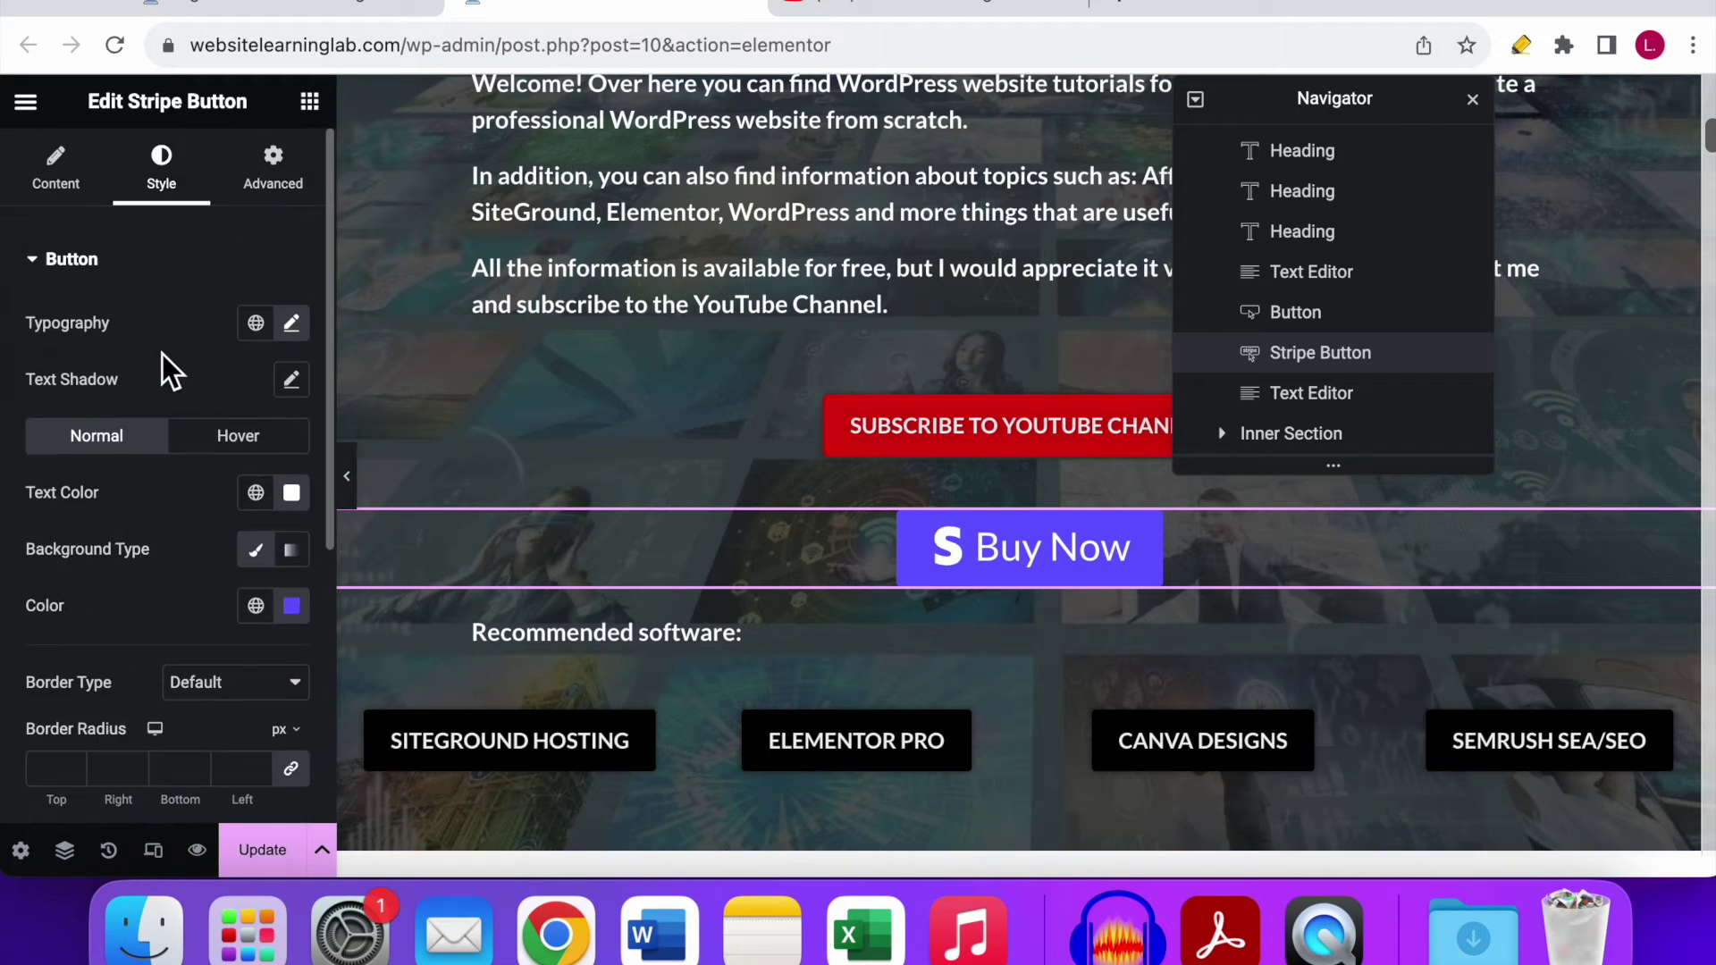
Step: Go from the Stripe button's pricing settings to Elementor > Settings in WordPress admin
left_click(56, 170)
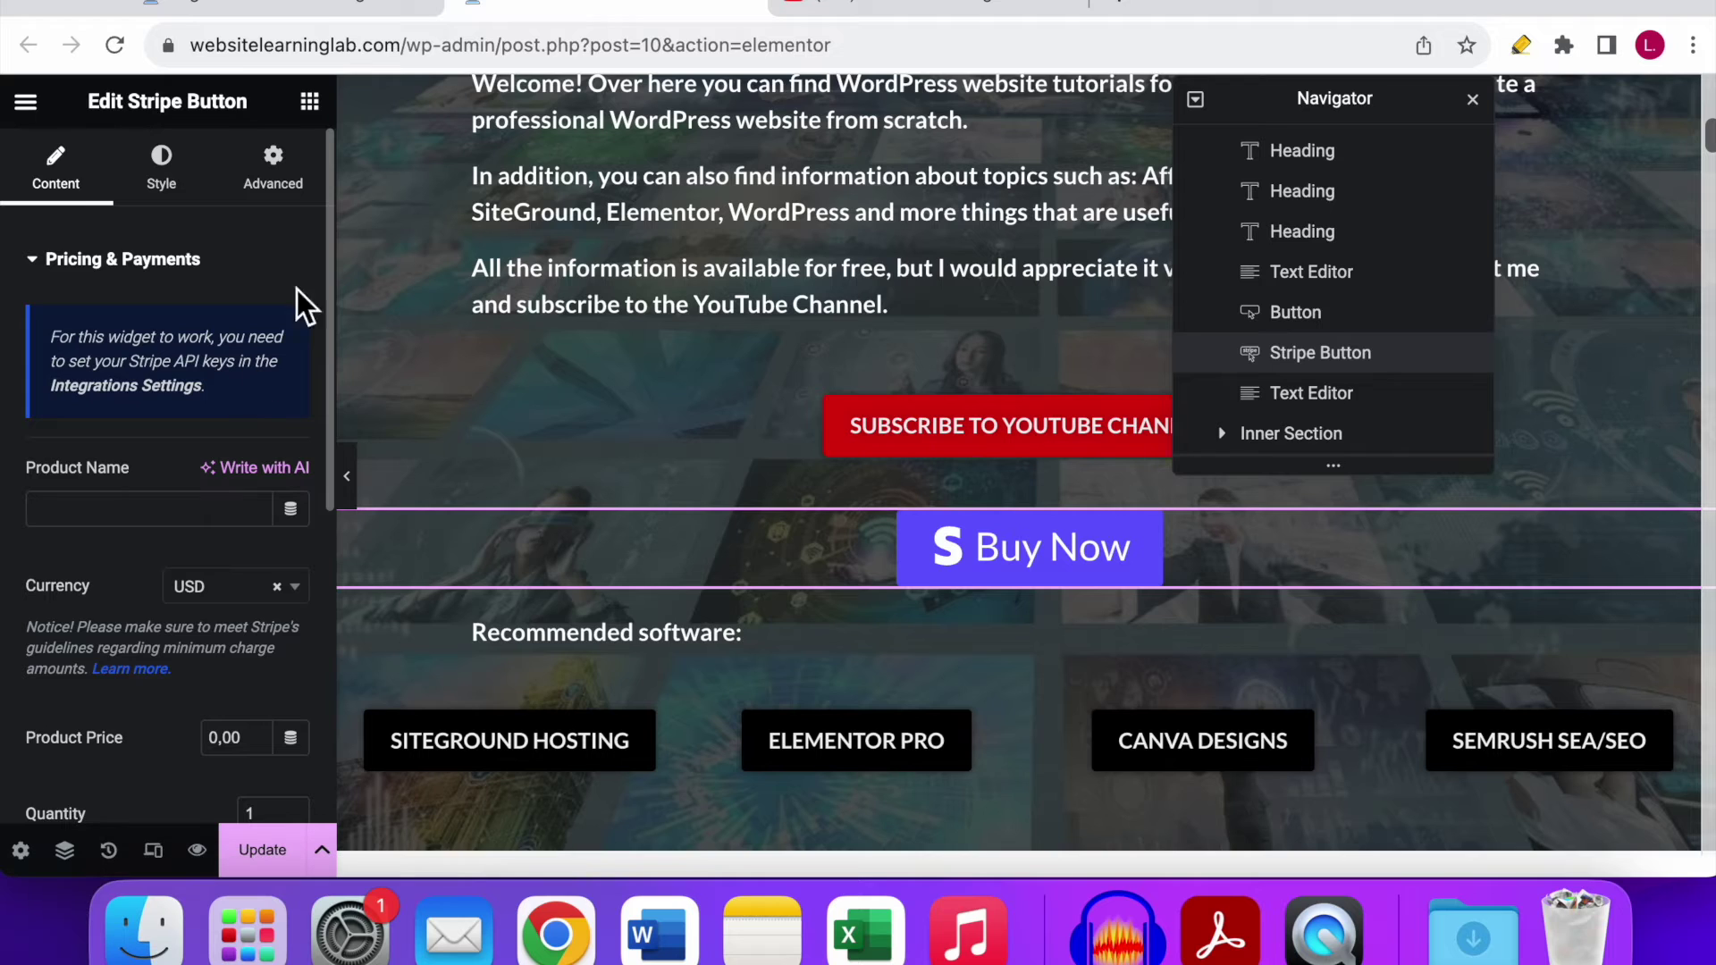
left_click(234, 7)
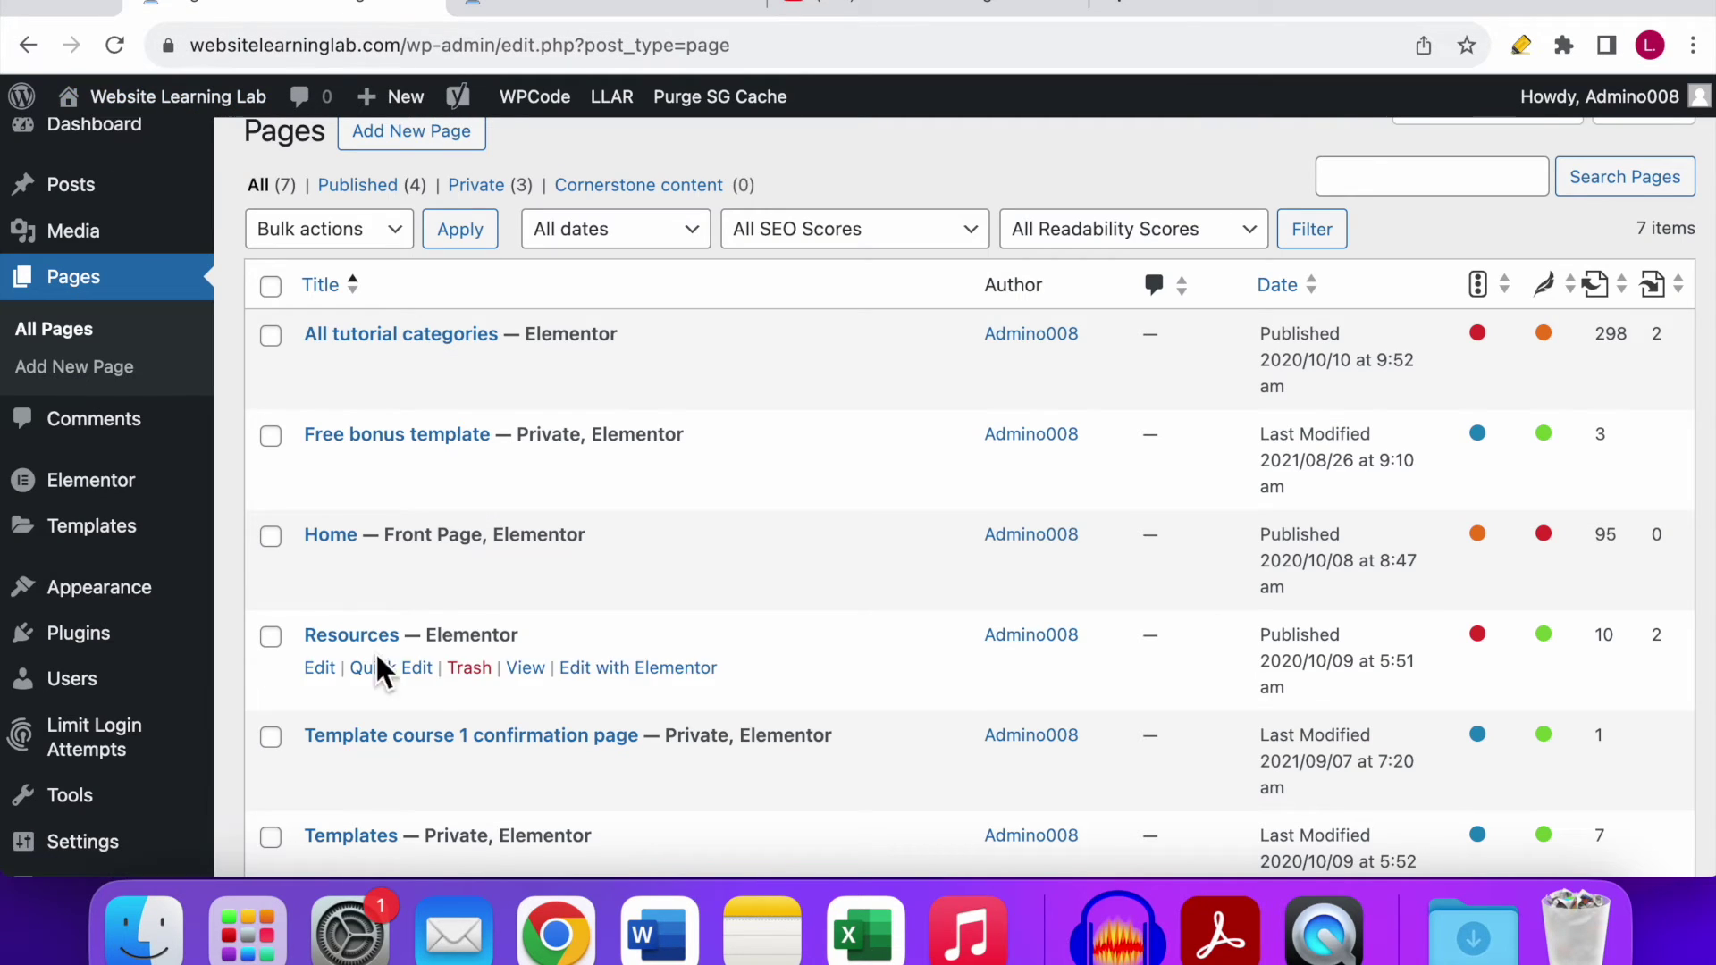
mouse_move(67, 487)
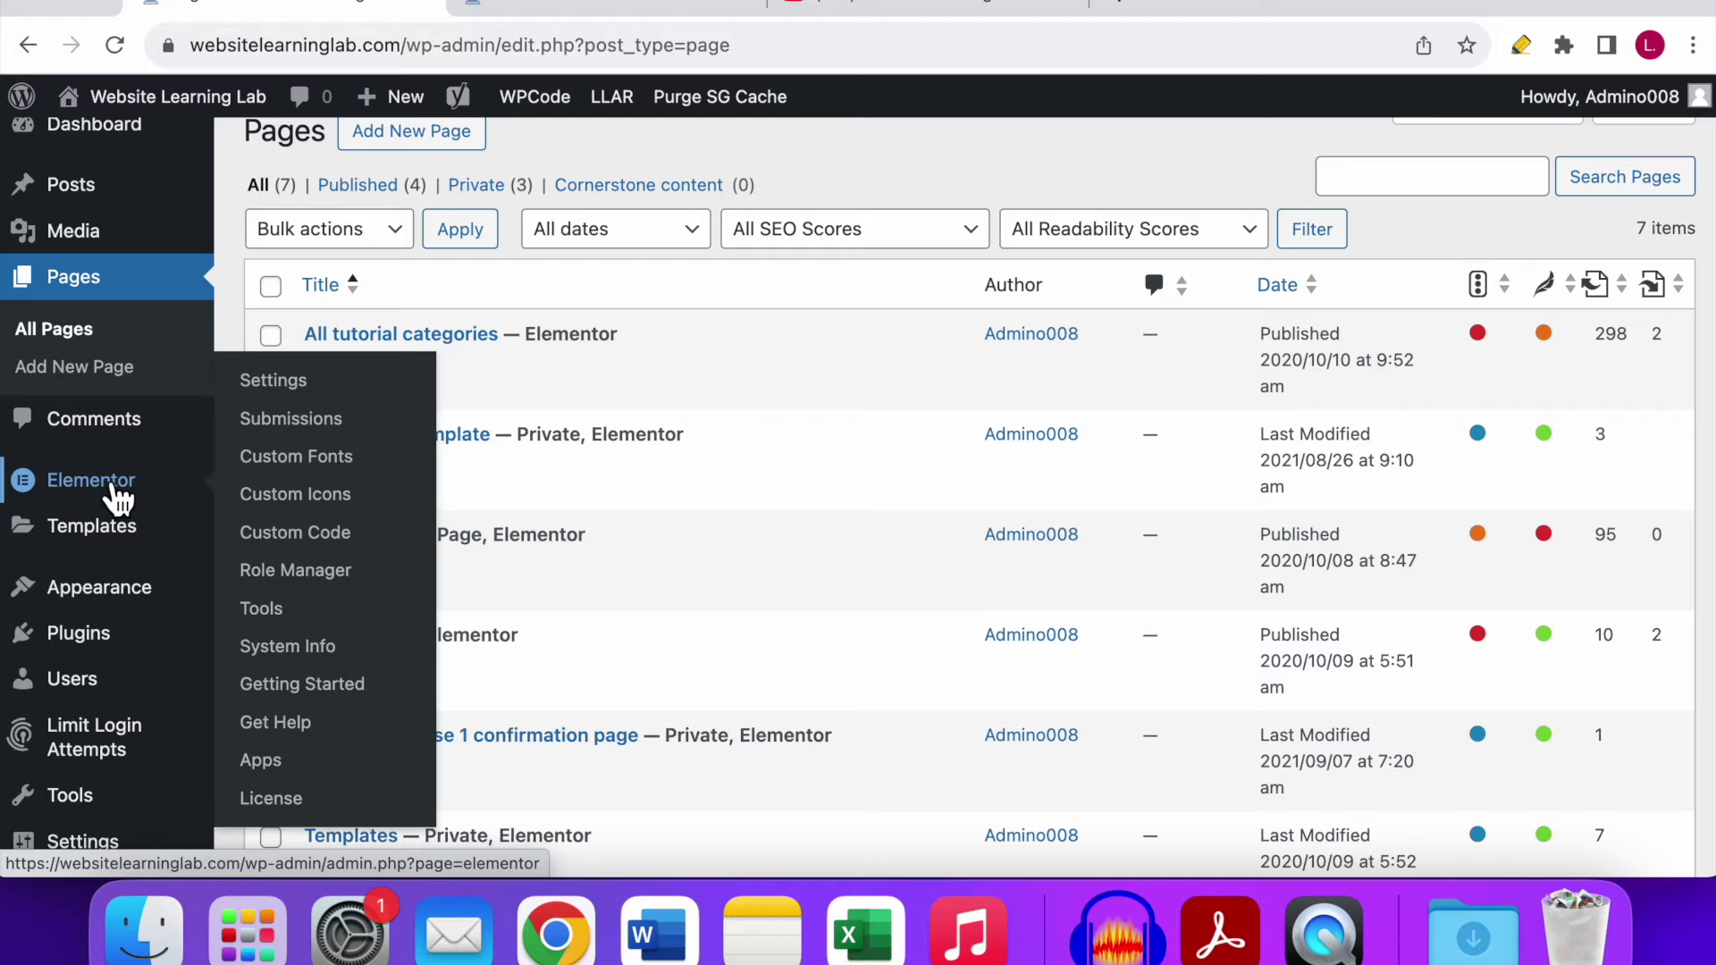
left_click(331, 400)
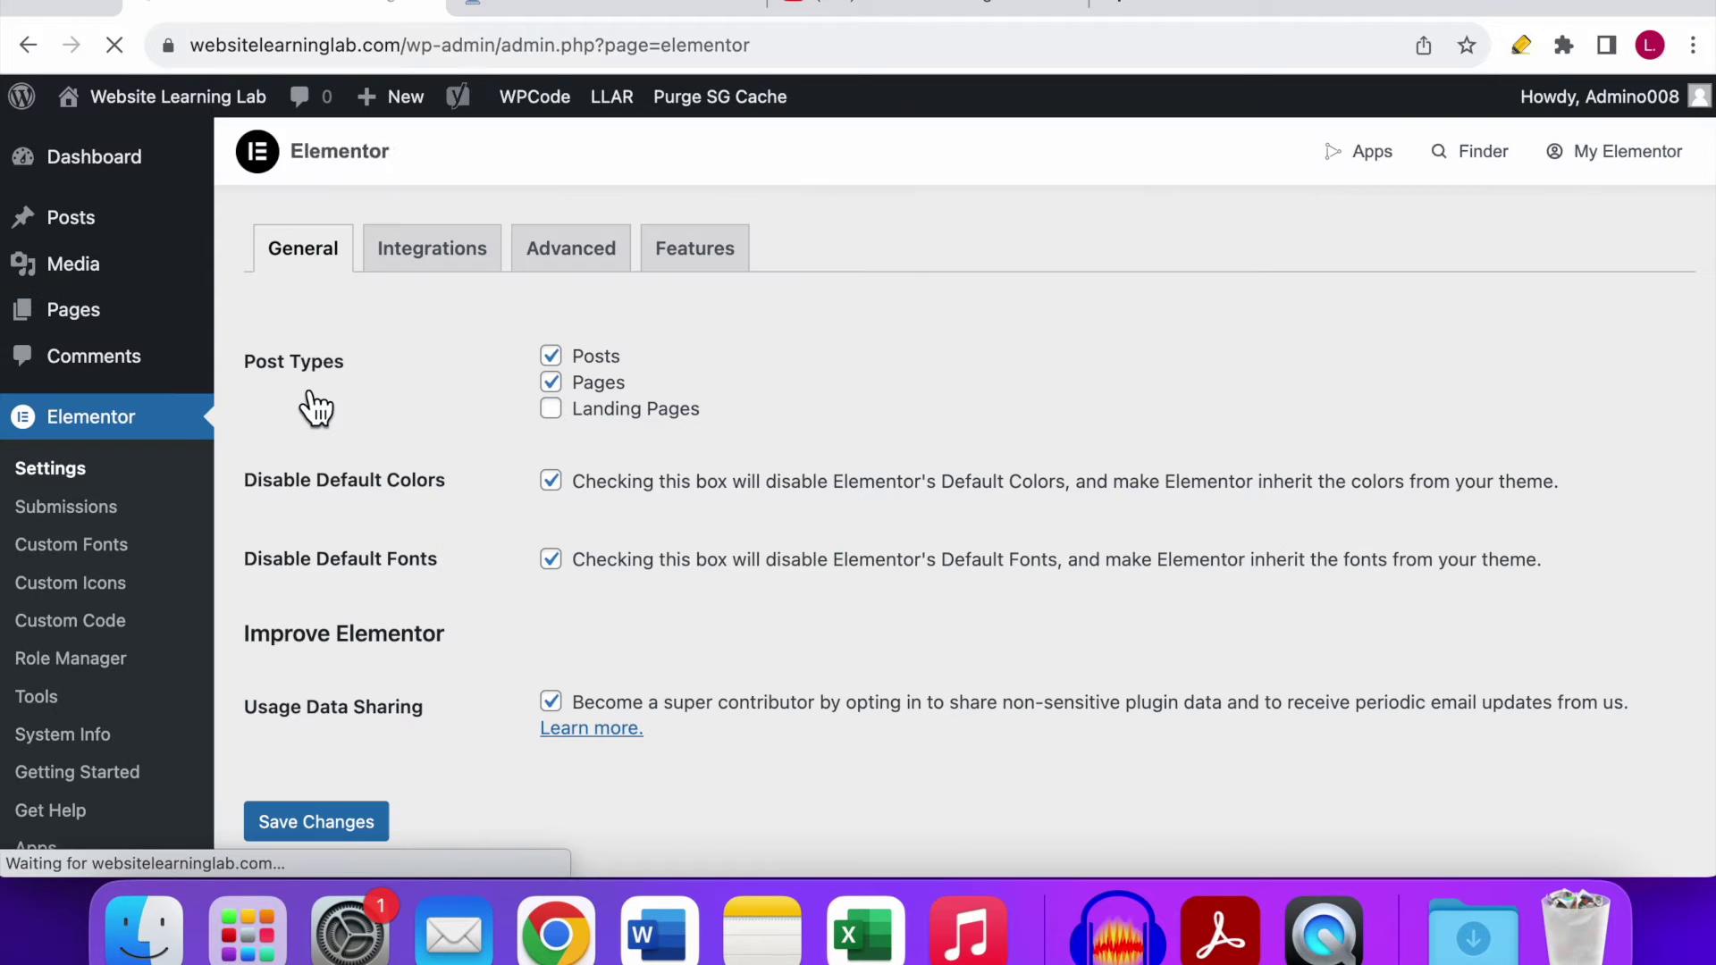
Step: Open the Integrations tab of Elementor settings and find the Stripe section
left_click(459, 268)
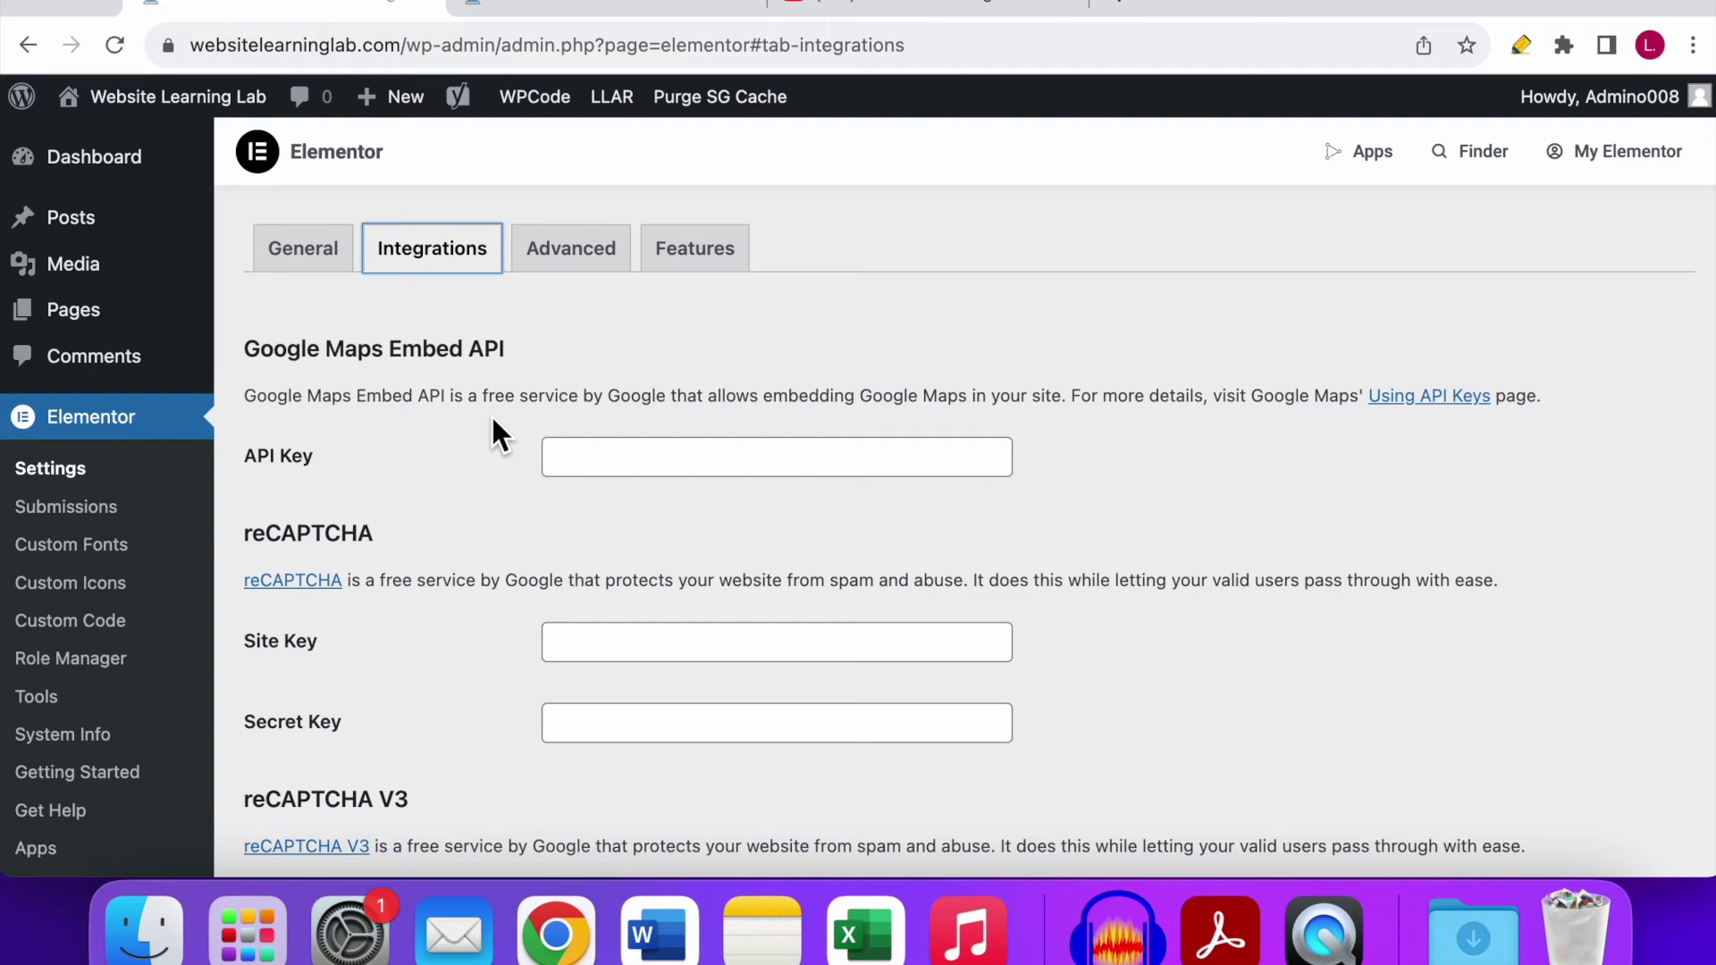
scroll(491, 420, "down", 20)
scroll(500, 474, "down", 15)
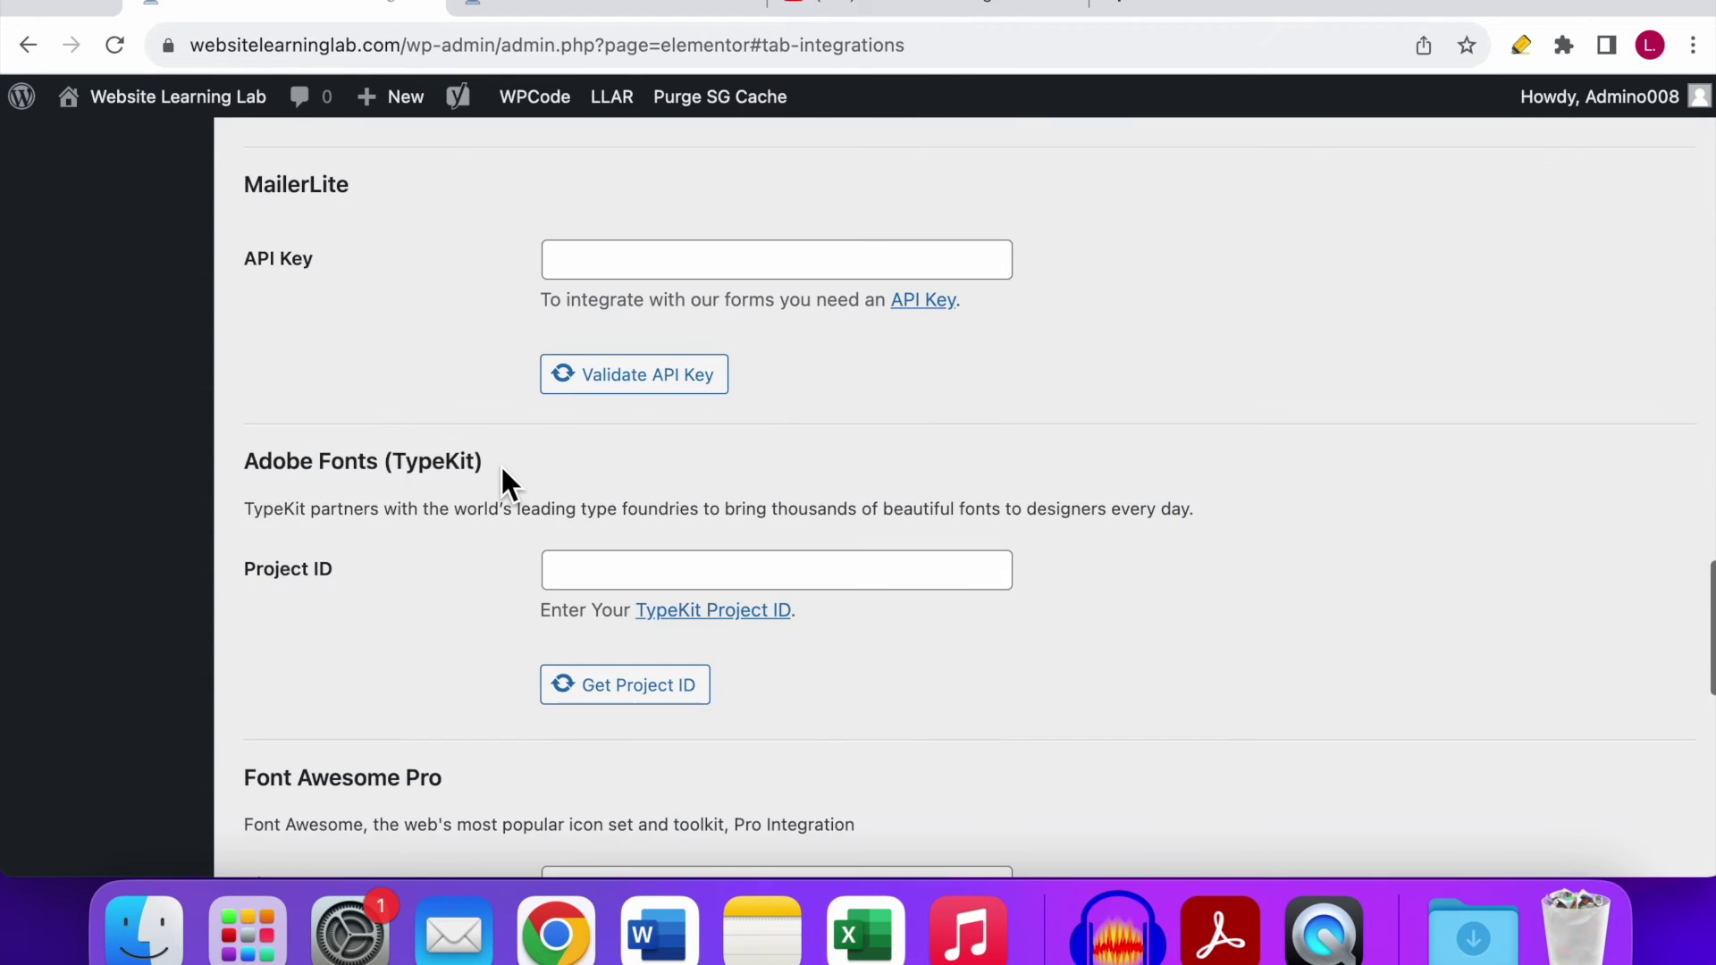
scroll(393, 404, "up", 5)
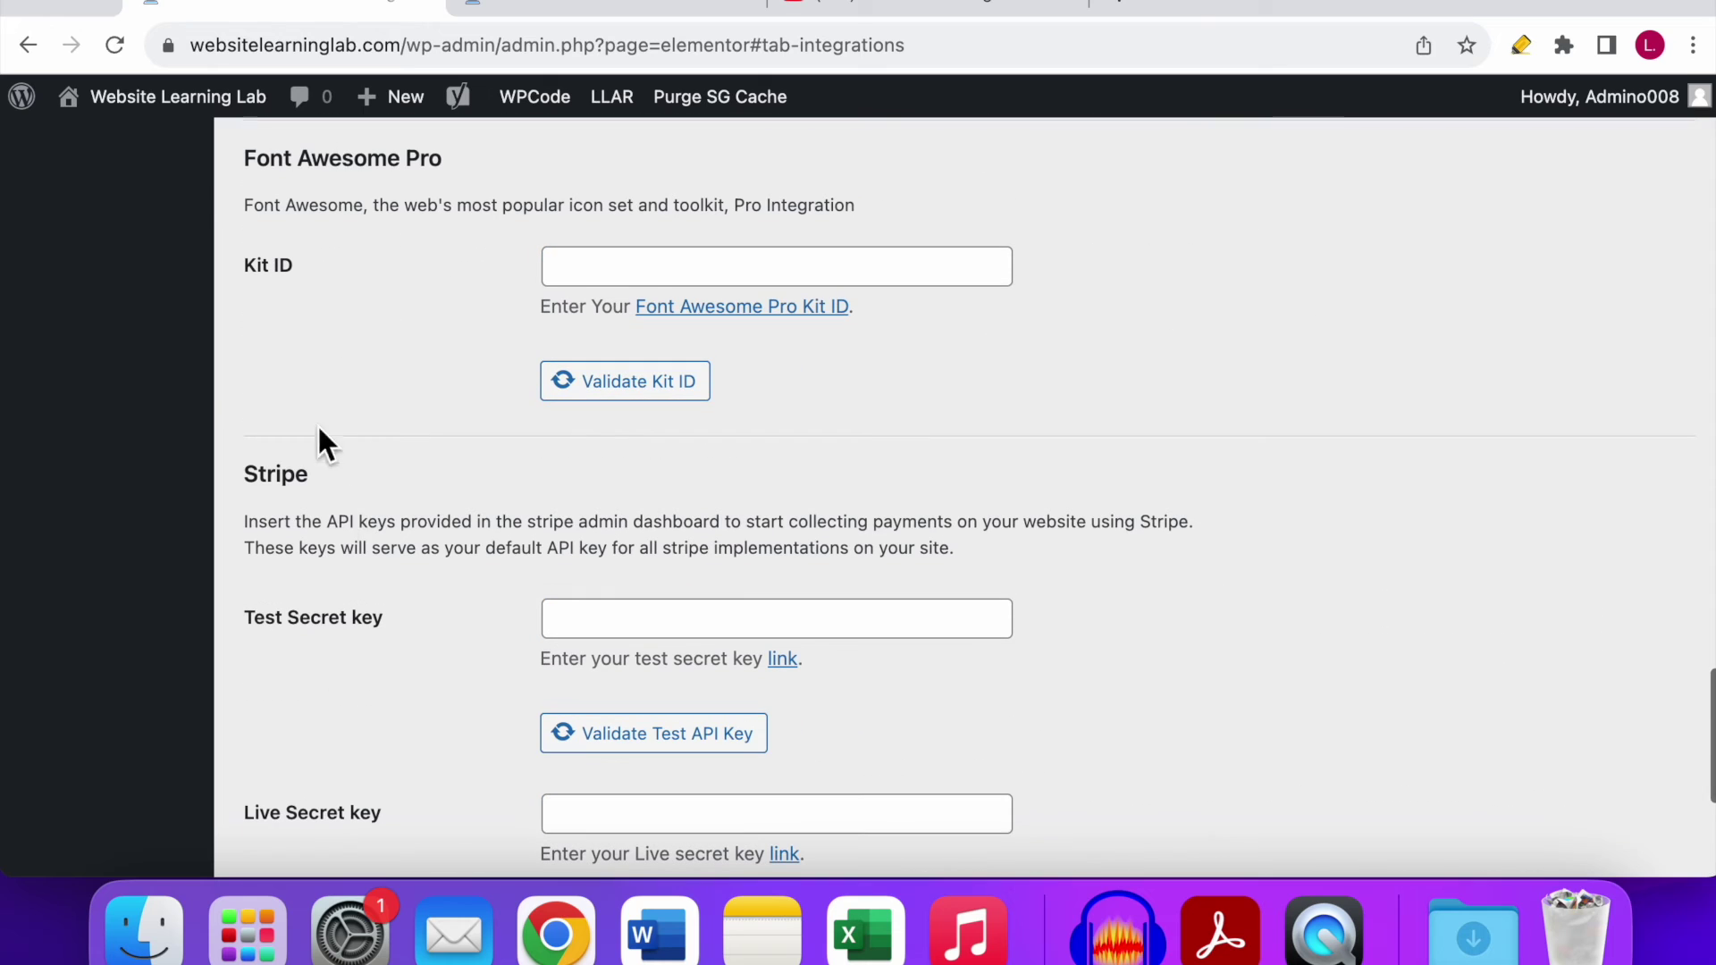
left_click_drag(311, 475, 239, 472)
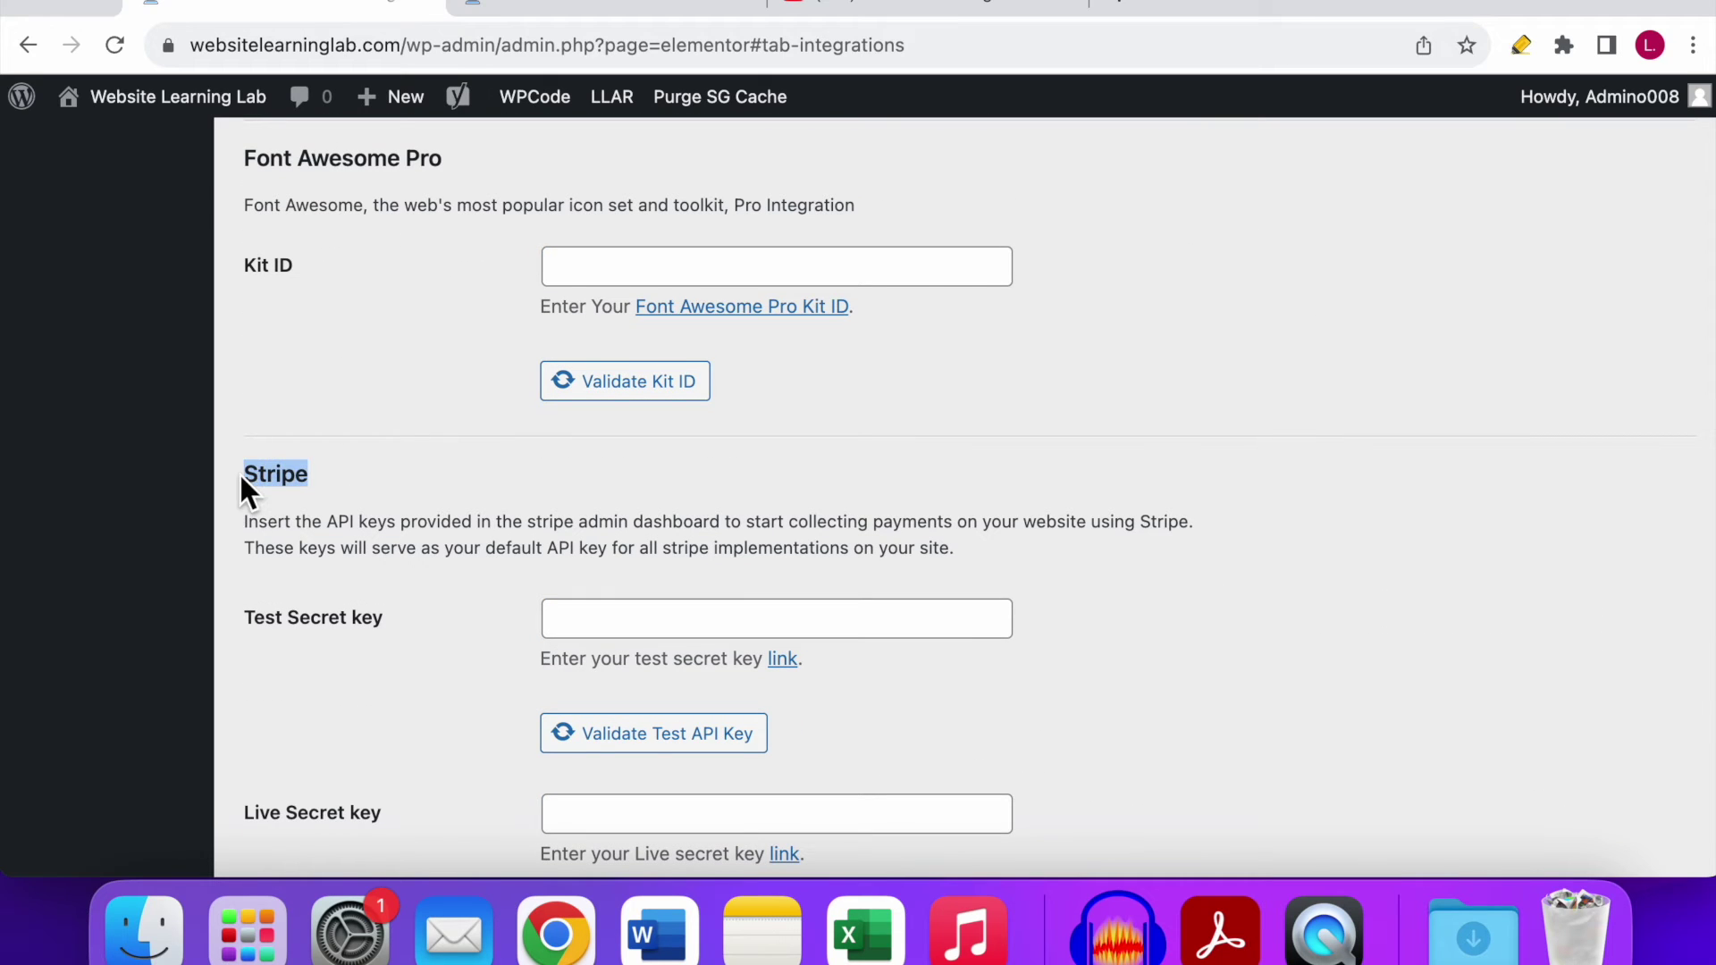
left_click(361, 494)
scroll(1047, 318, "down", 3)
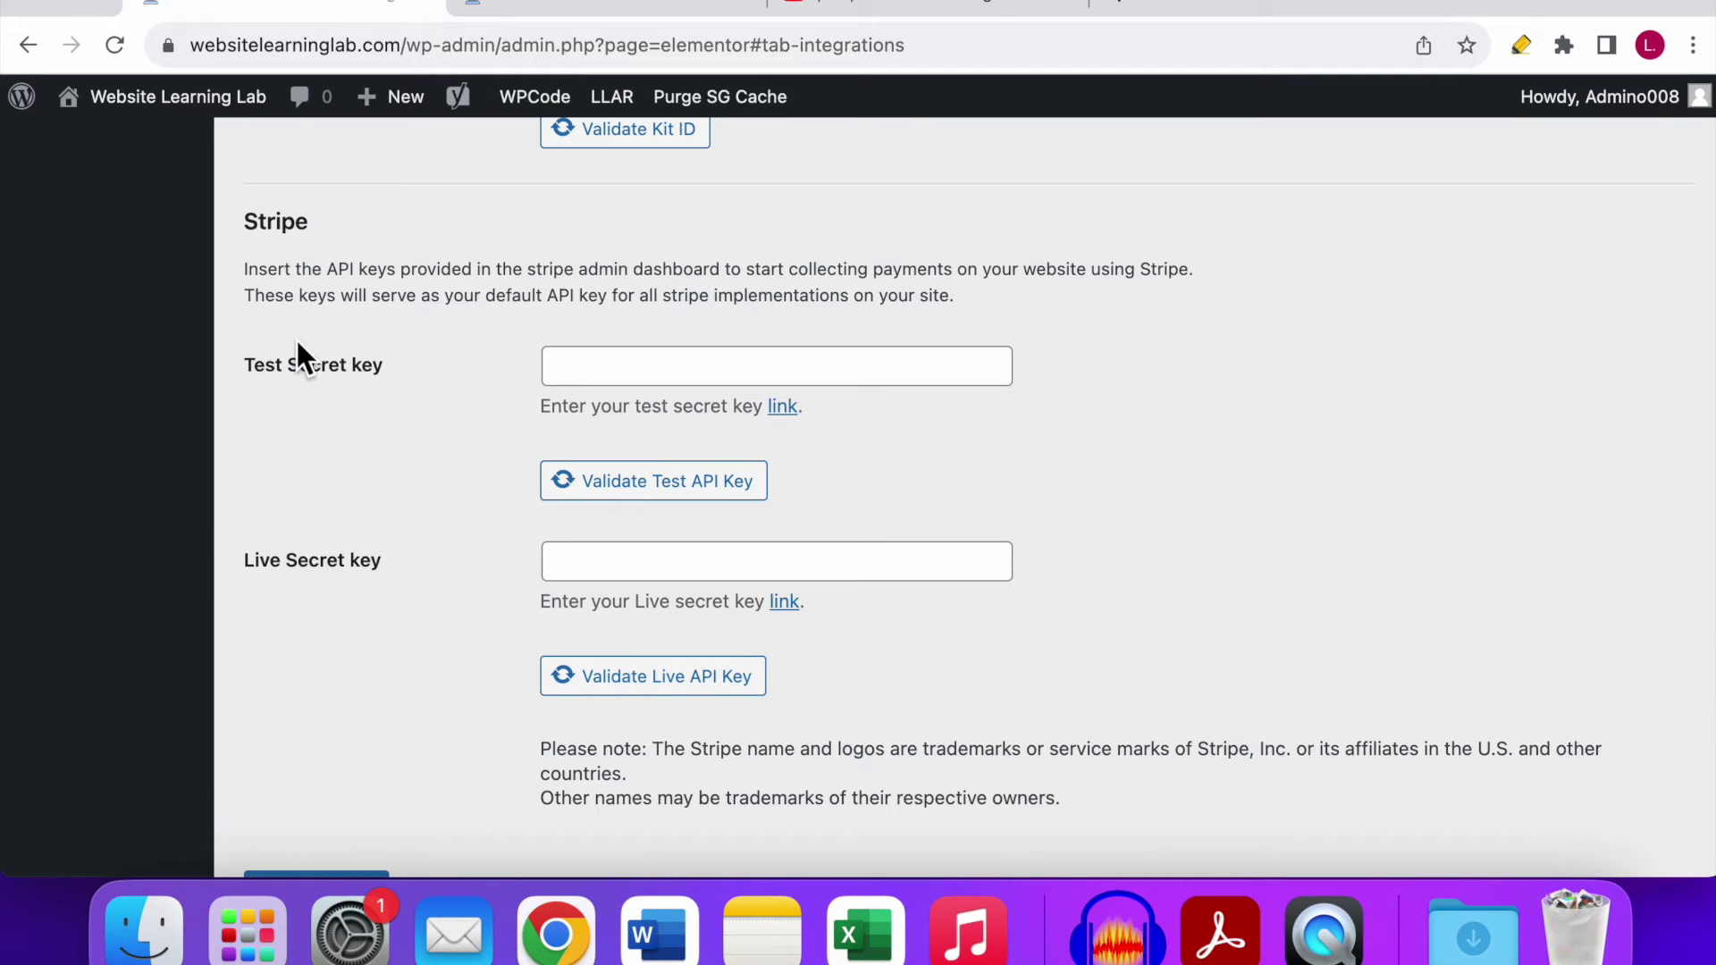
Step: Inspect the empty Stripe test and live secret key fields, then return to the editor tab
left_click(598, 360)
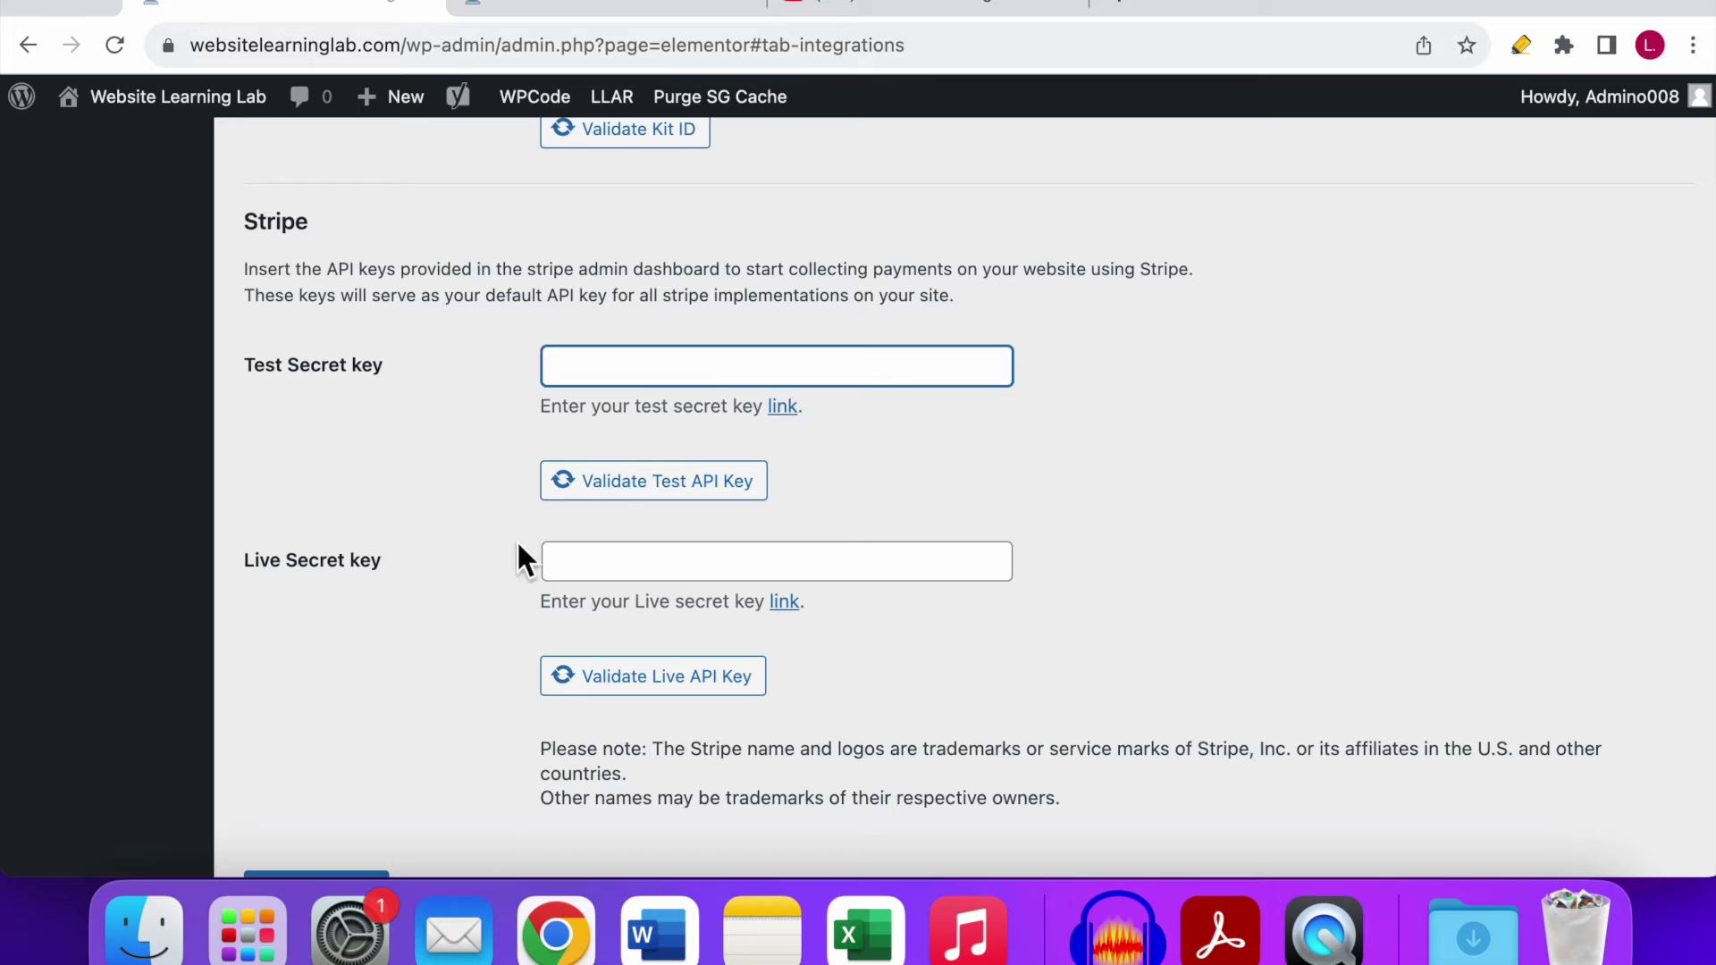
left_click_drag(396, 563, 352, 544)
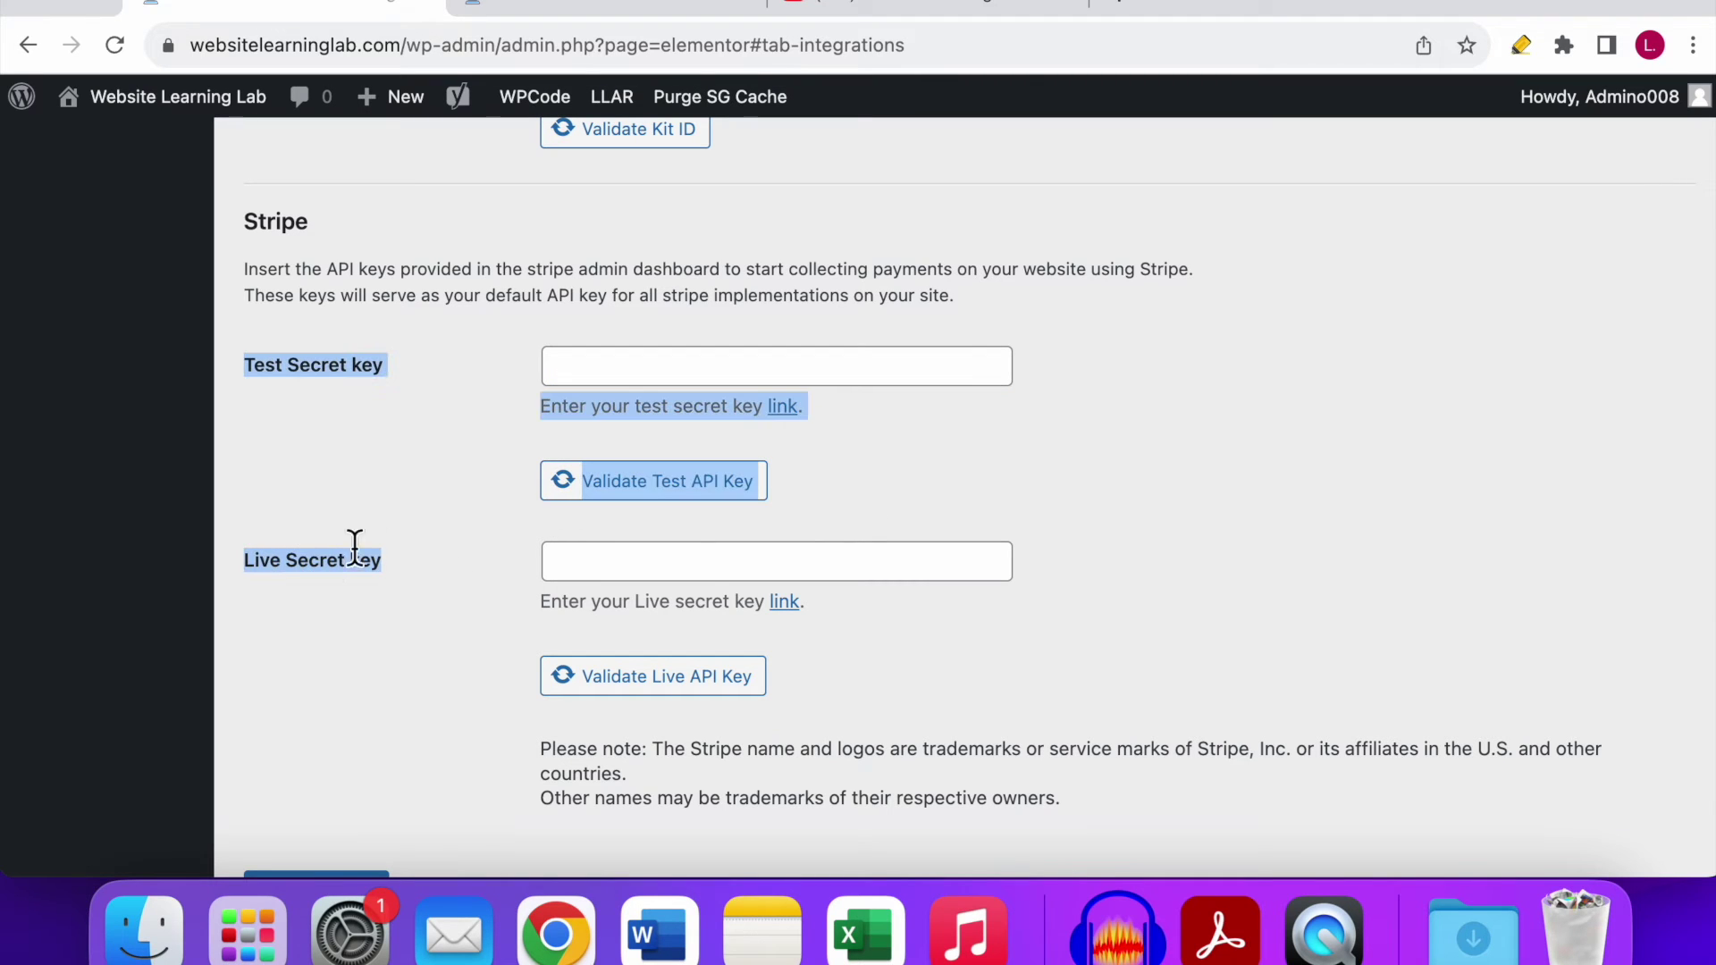
left_click(702, 560)
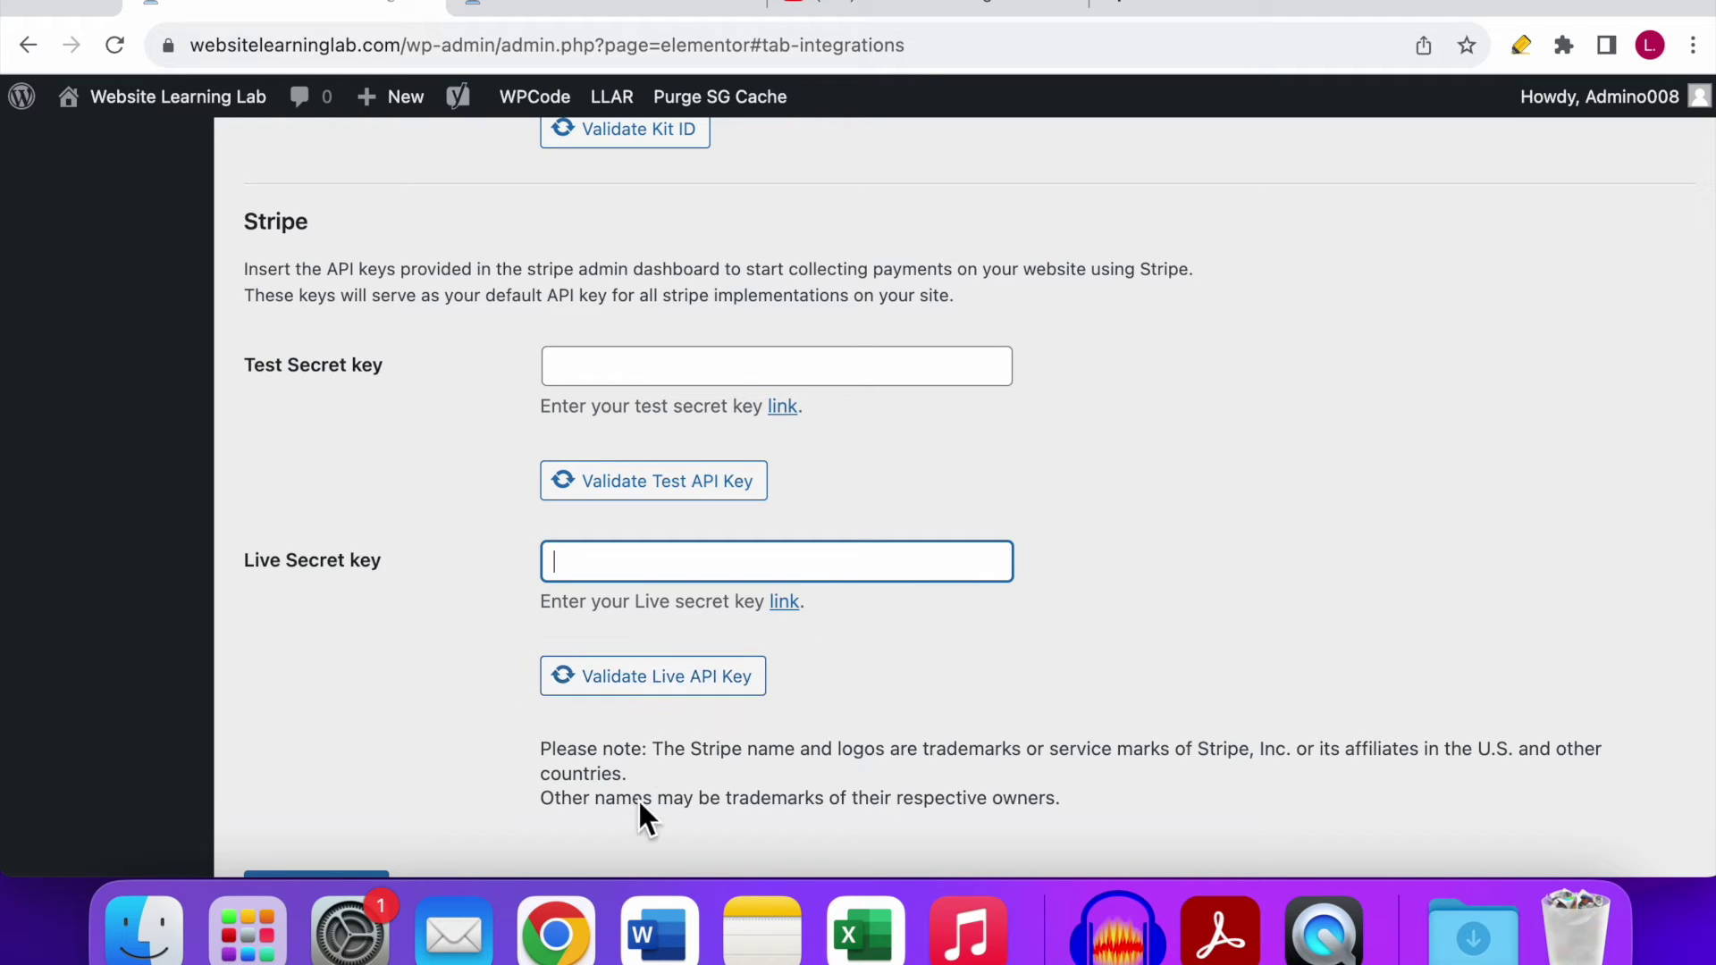
scroll(640, 827, "down", 3)
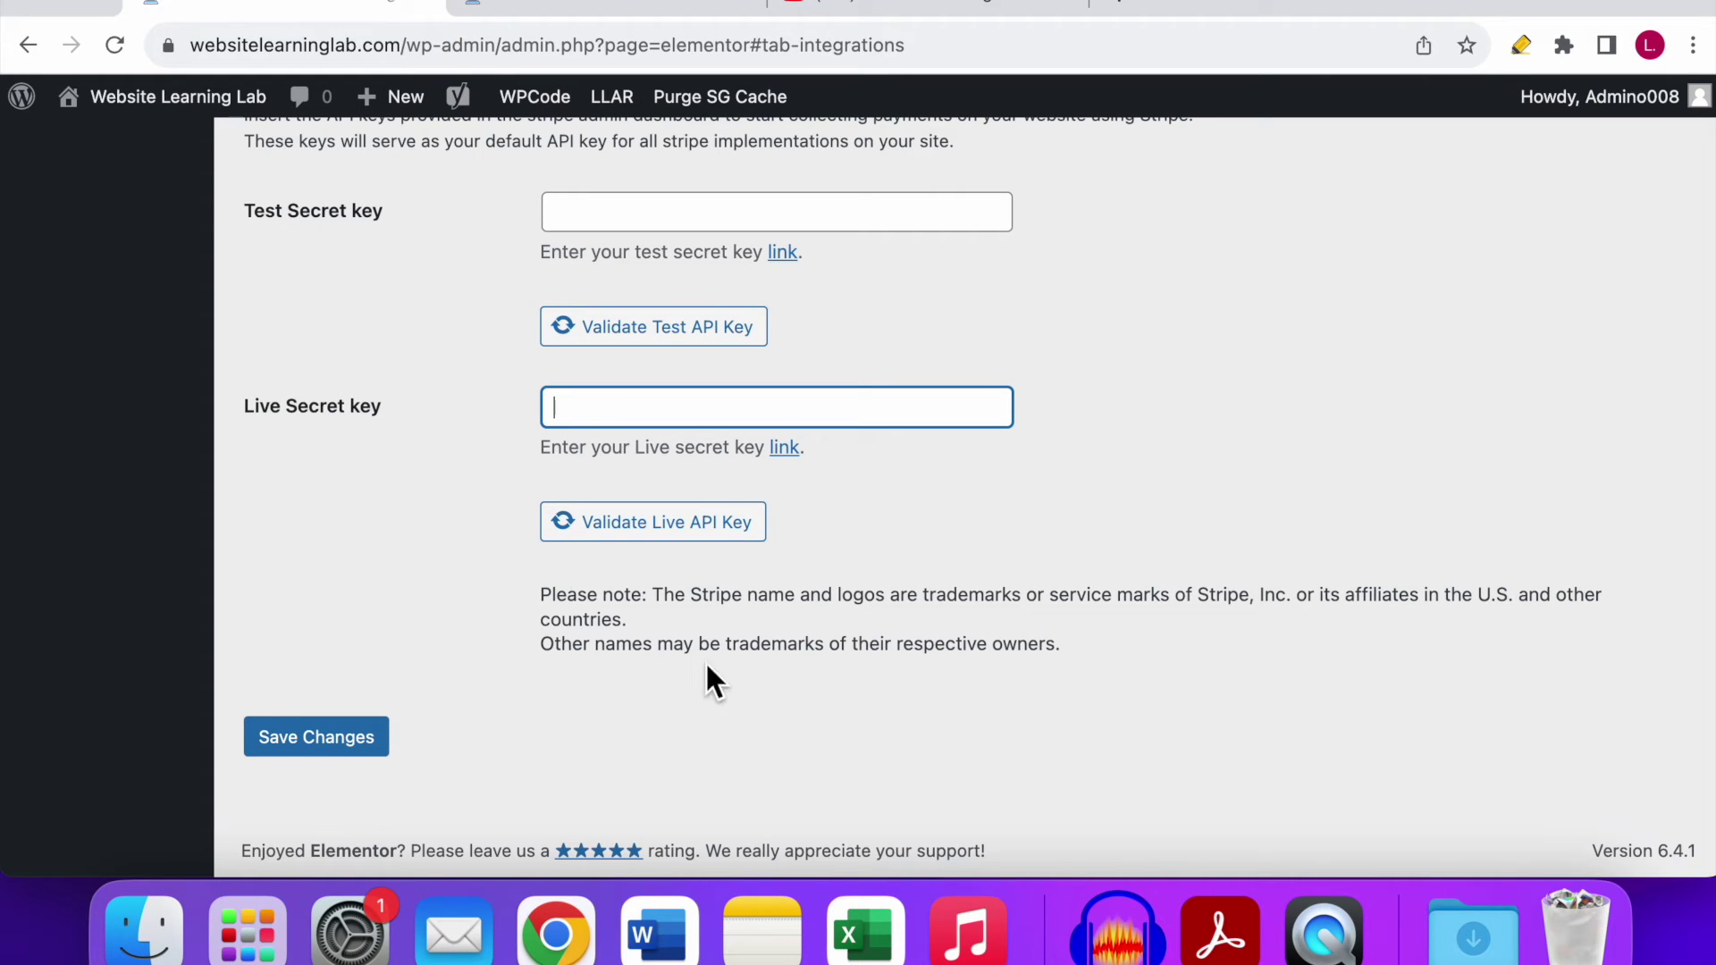
left_click(562, 15)
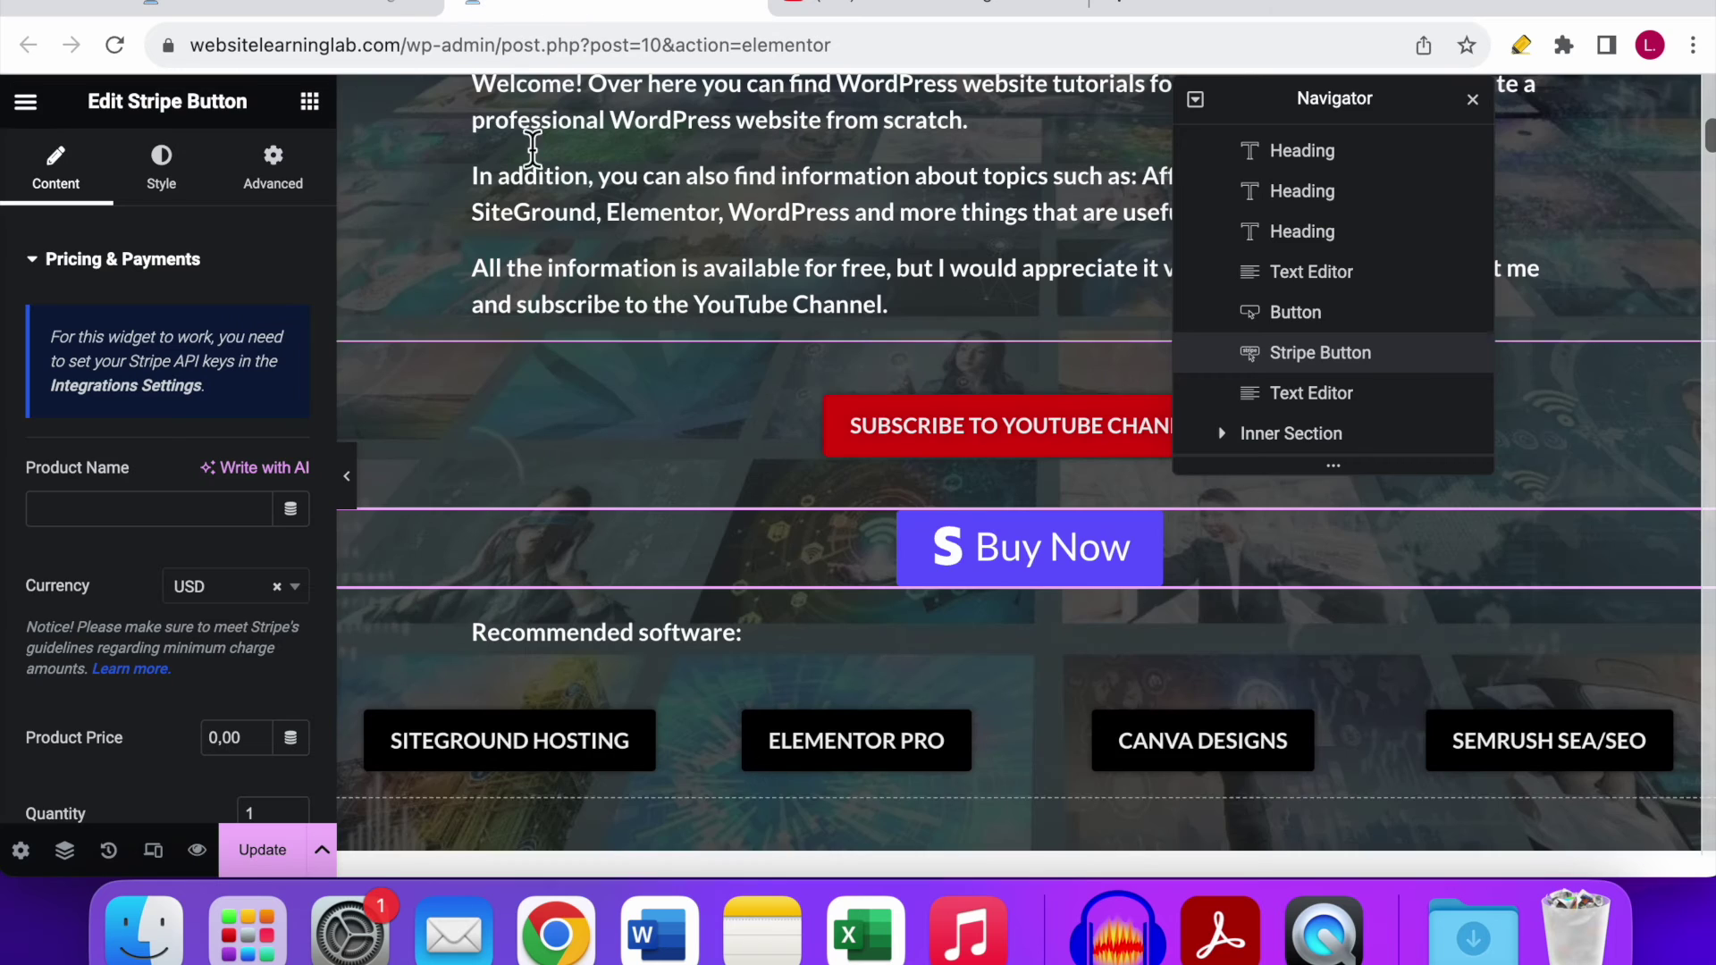